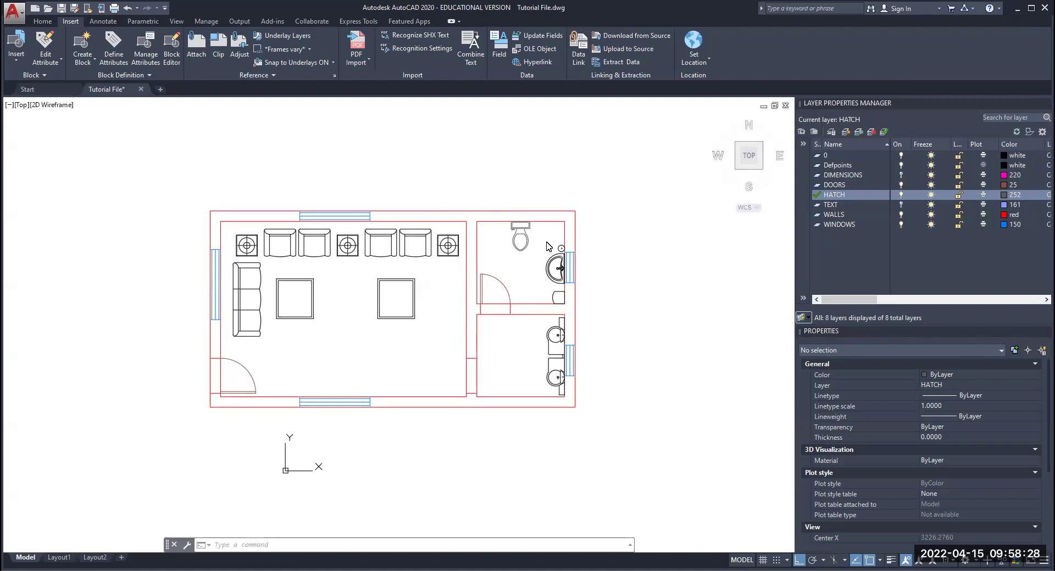
Step: Turn on the DIMENSIONS and TEXT layers so the floor plan shows its dimensions and room label
scroll(546, 247, down, 2)
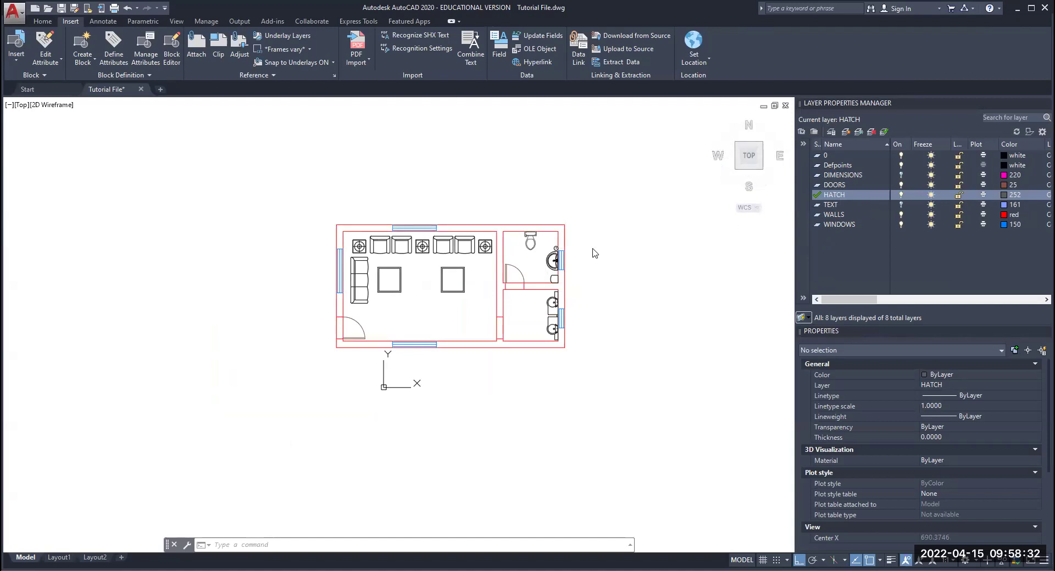
scroll(561, 255, up, 2)
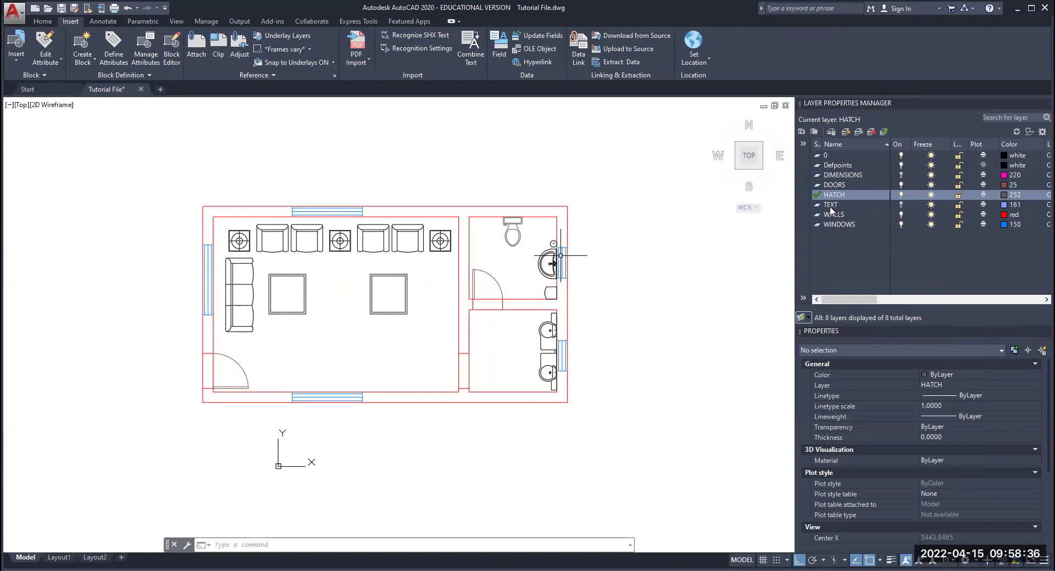
click(901, 175)
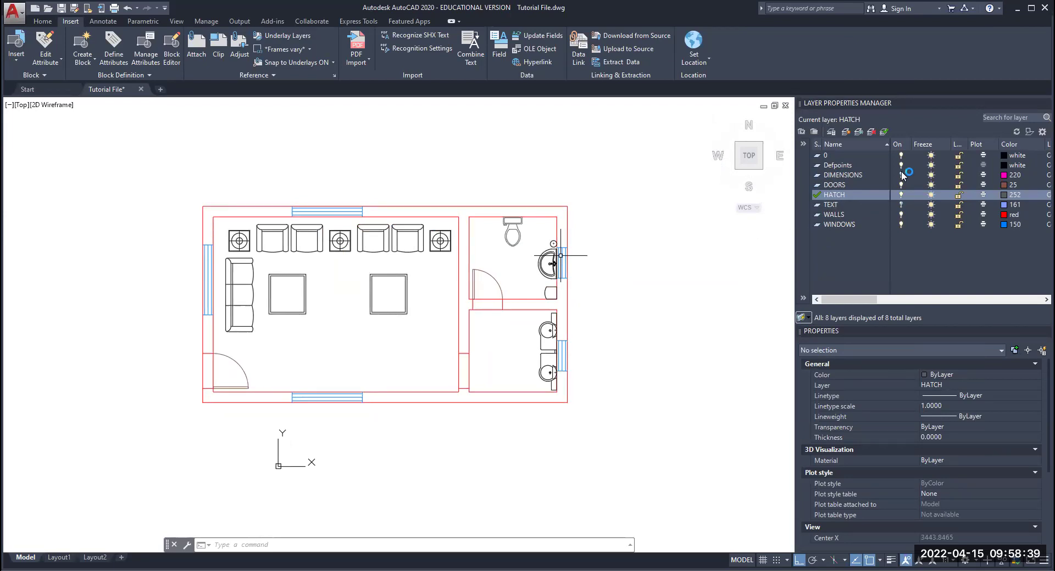
click(901, 205)
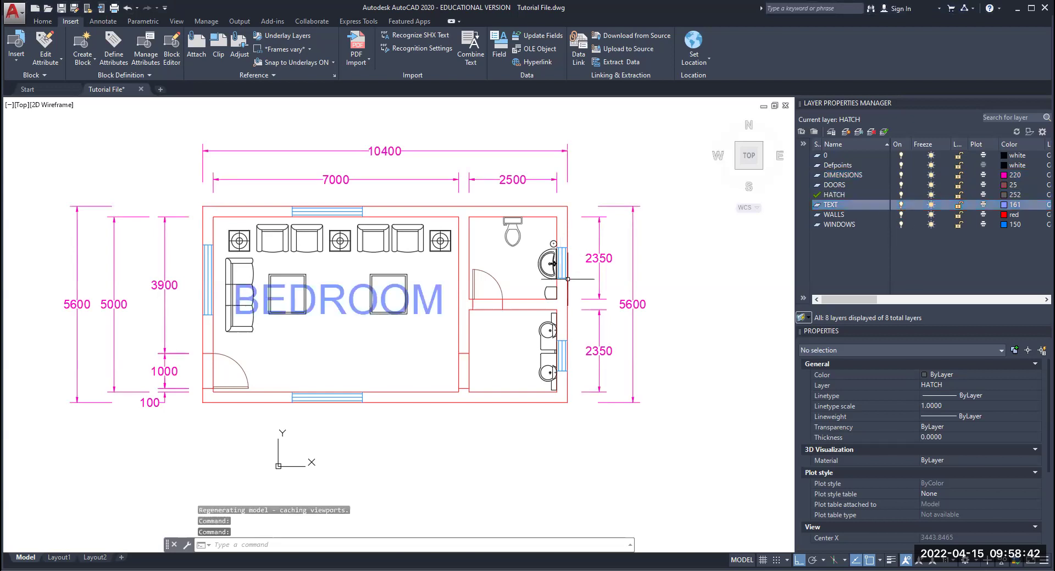
scroll(548, 293, down, 2)
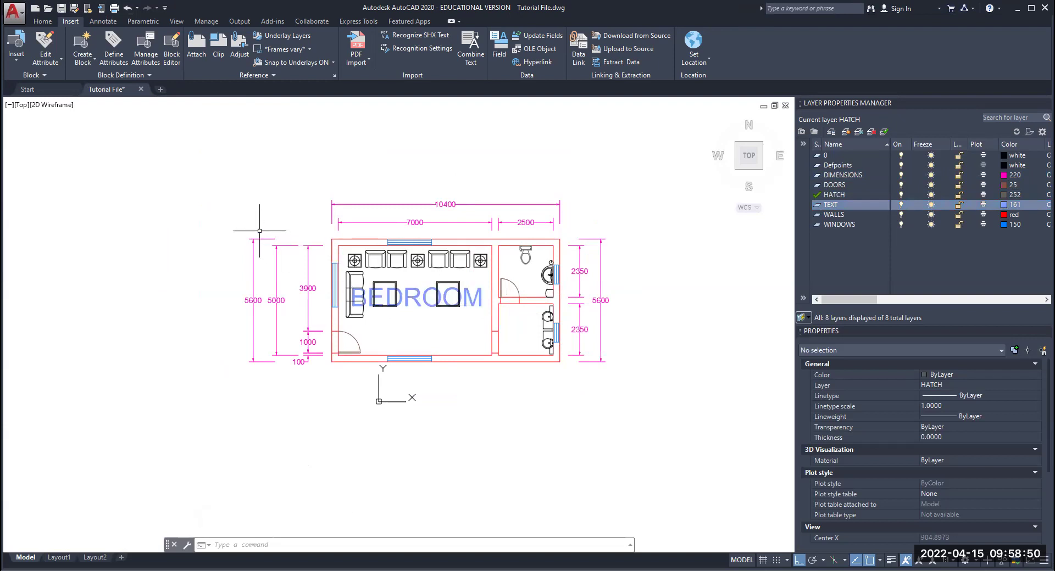
Step: Save a copy of the drawing to the Desktop as Tutorial File-For Rhino in AutoCAD 2018 Drawing format
click(20, 14)
mouse_move(52, 150)
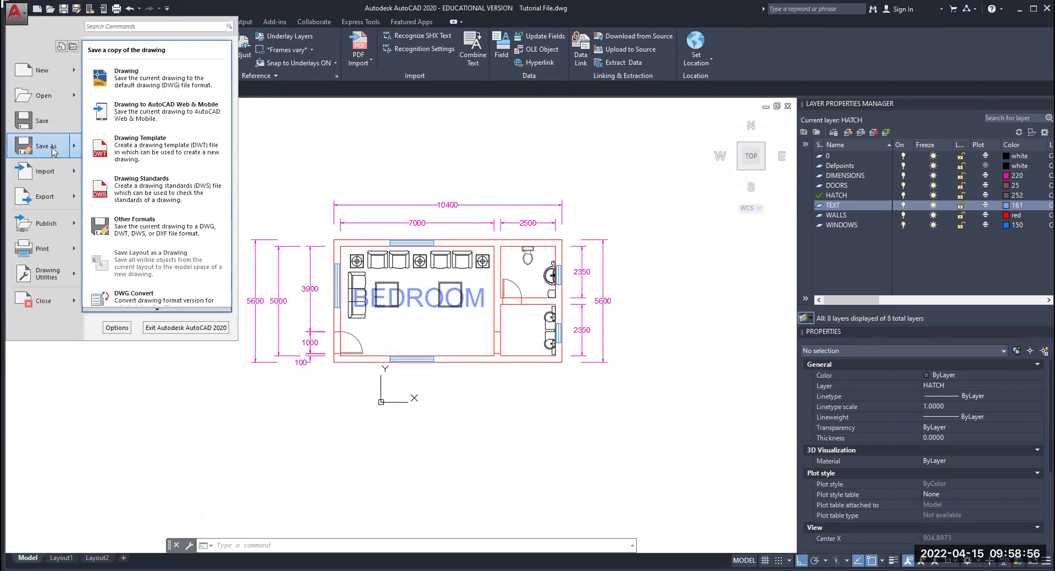
click(53, 149)
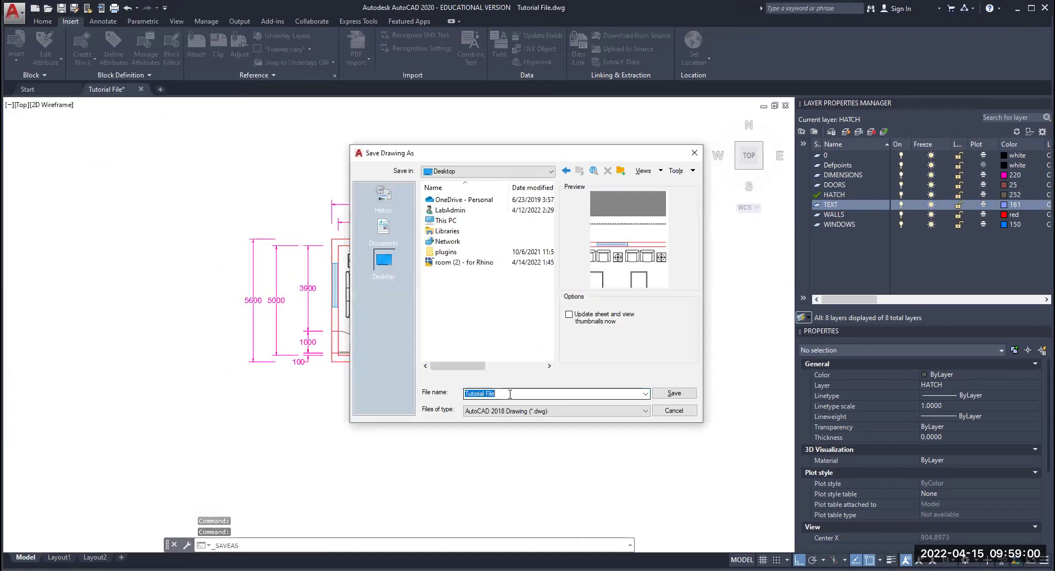
click(548, 394)
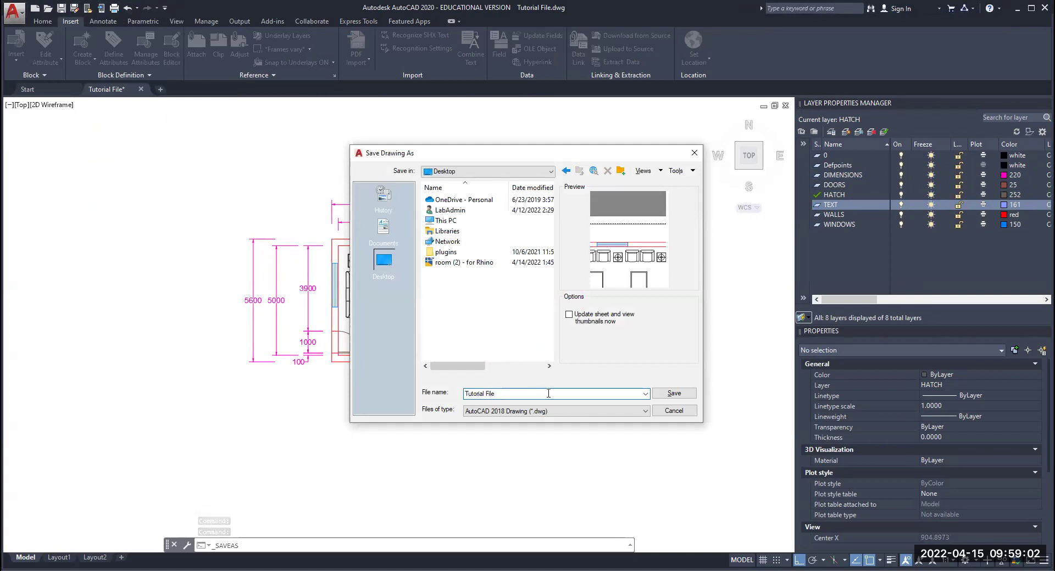
text(-For Rhino)
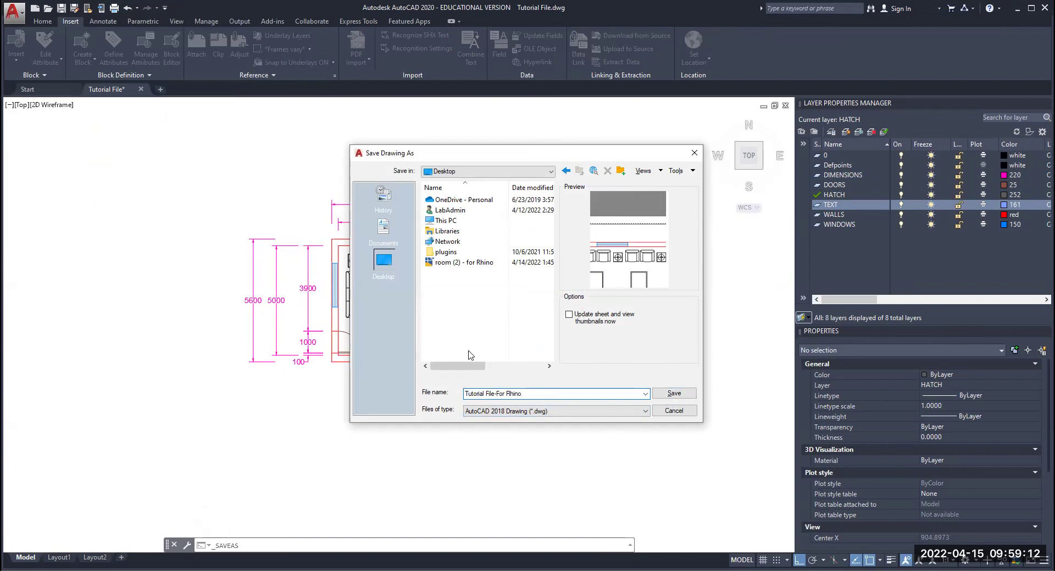
click(672, 394)
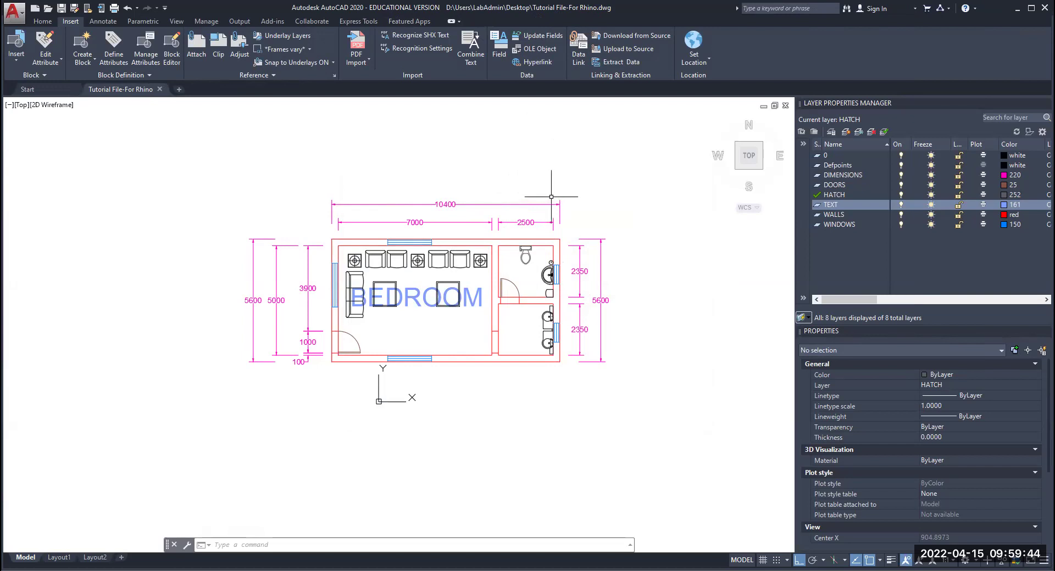
click(583, 186)
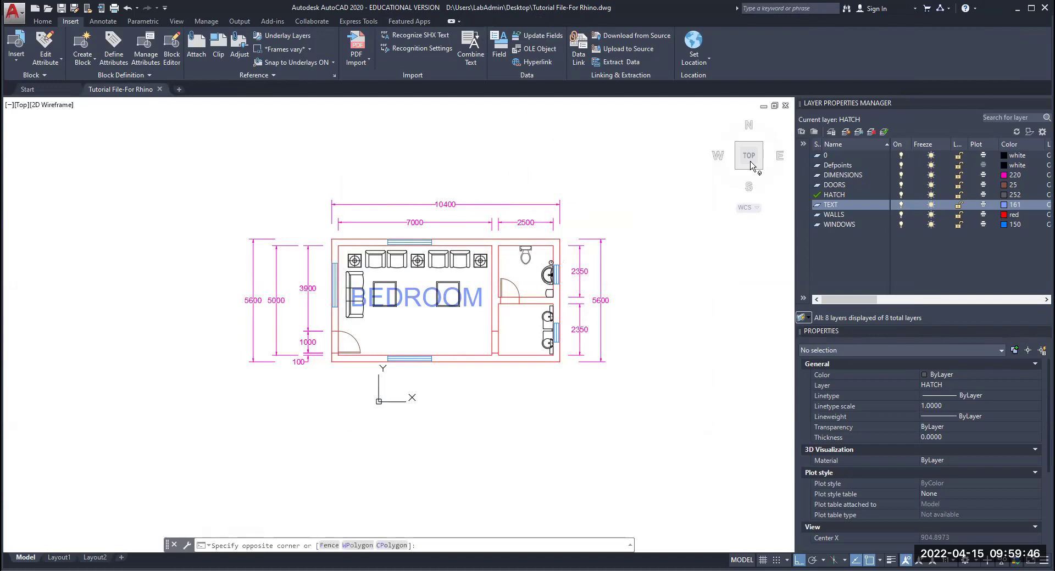
click(476, 198)
click(504, 284)
click(505, 286)
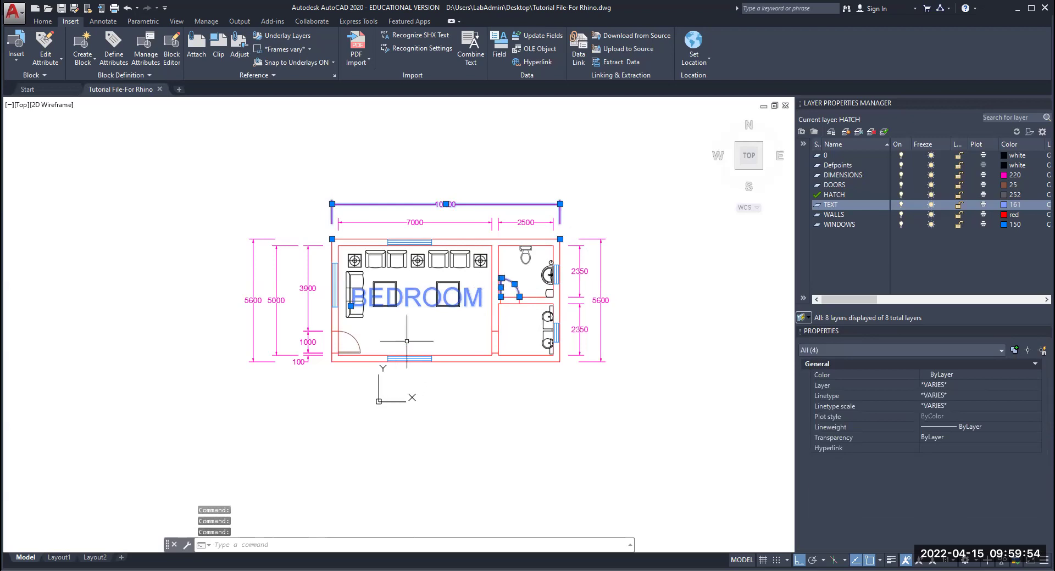
scroll(407, 344, up, 4)
scroll(409, 375, up, 4)
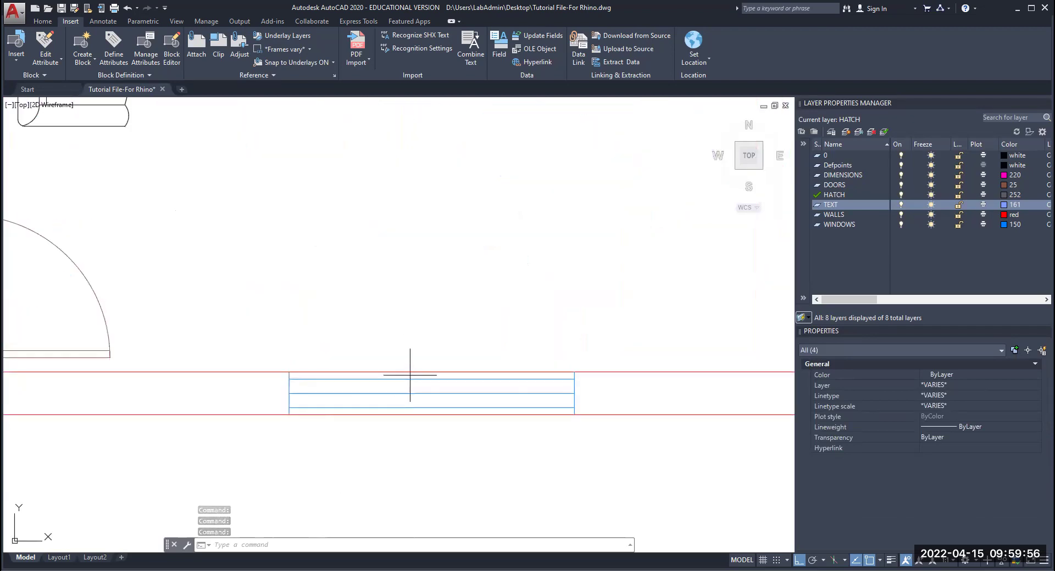
click(318, 364)
key(Escape)
key(Escape)
scroll(447, 381, down, 8)
middle_drag(499, 336, 467, 339)
scroll(448, 330, up, 1)
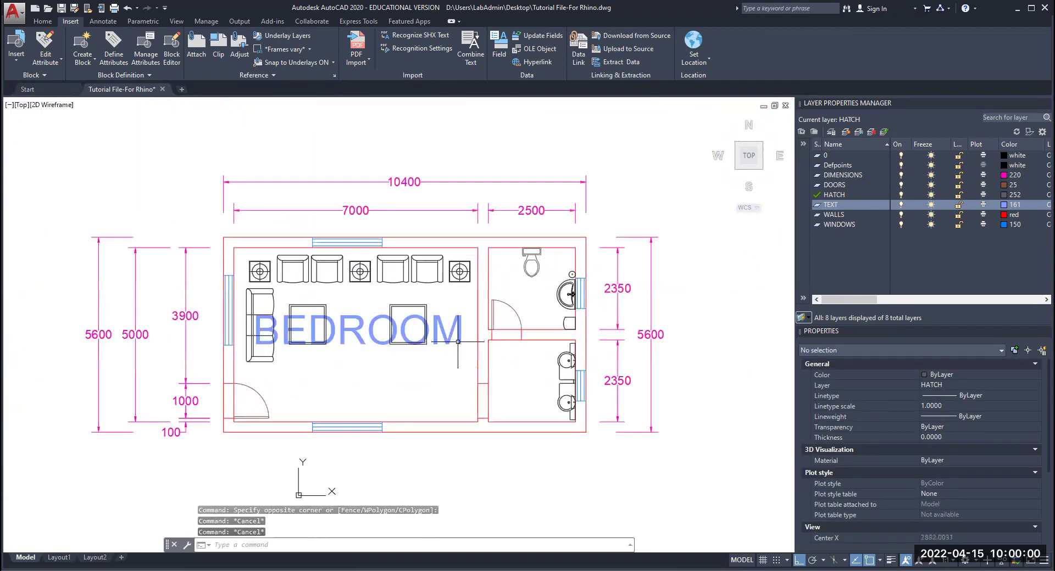
scroll(449, 329, down, 1)
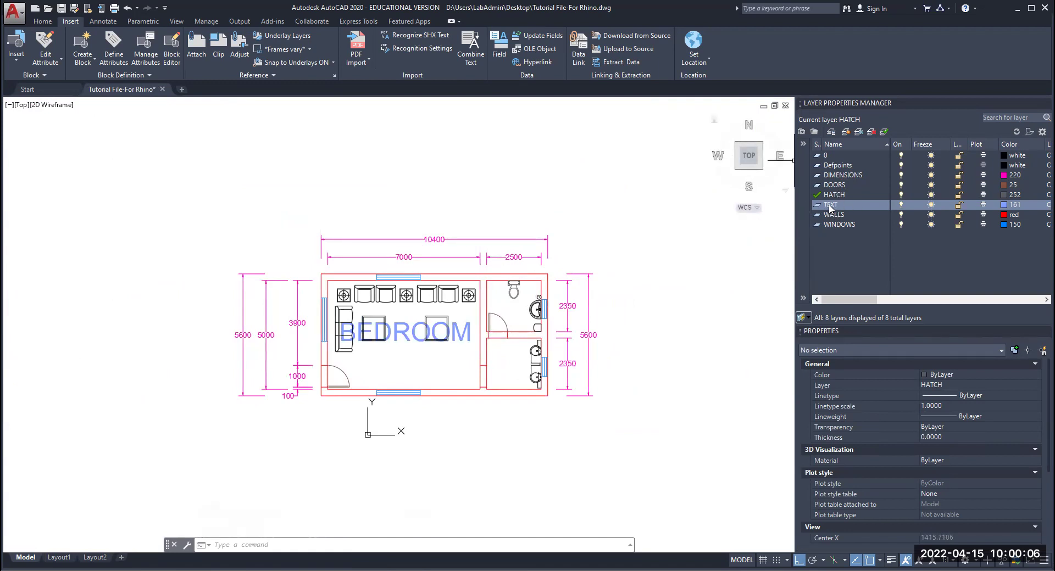
Step: Try to delete the TEXT layer from the drawing and dismiss the message
click(909, 207)
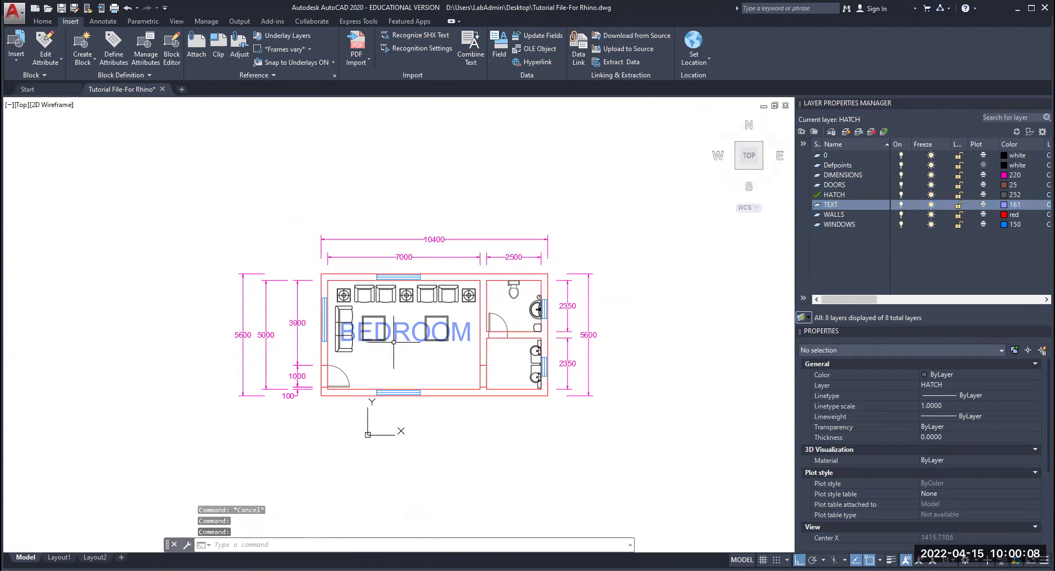
click(862, 209)
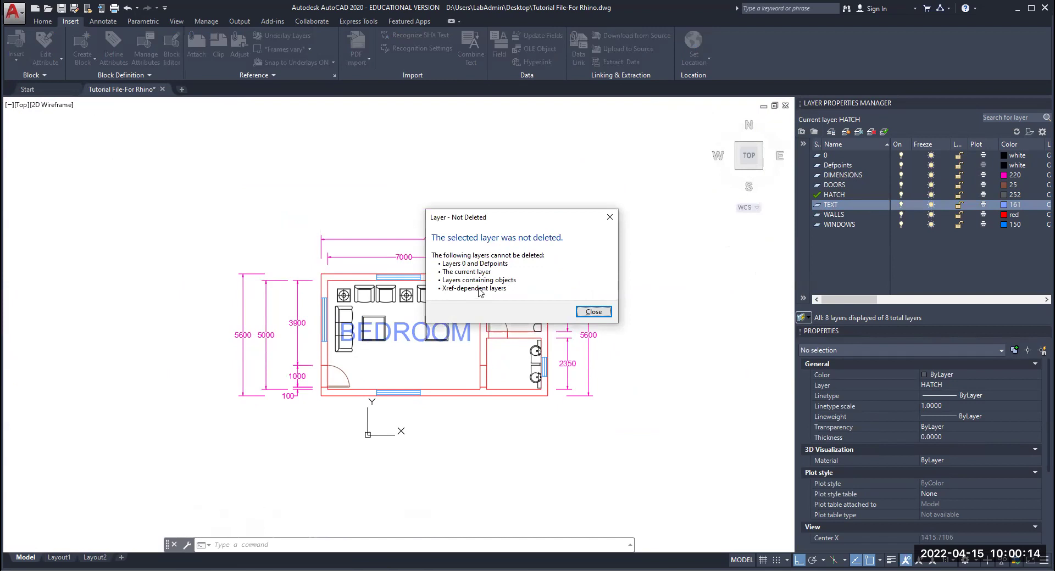
click(593, 312)
Step: Turn off all eight layers, including the current HATCH layer, to hide everything in the drawing
click(900, 155)
click(900, 174)
click(900, 175)
click(900, 185)
click(900, 175)
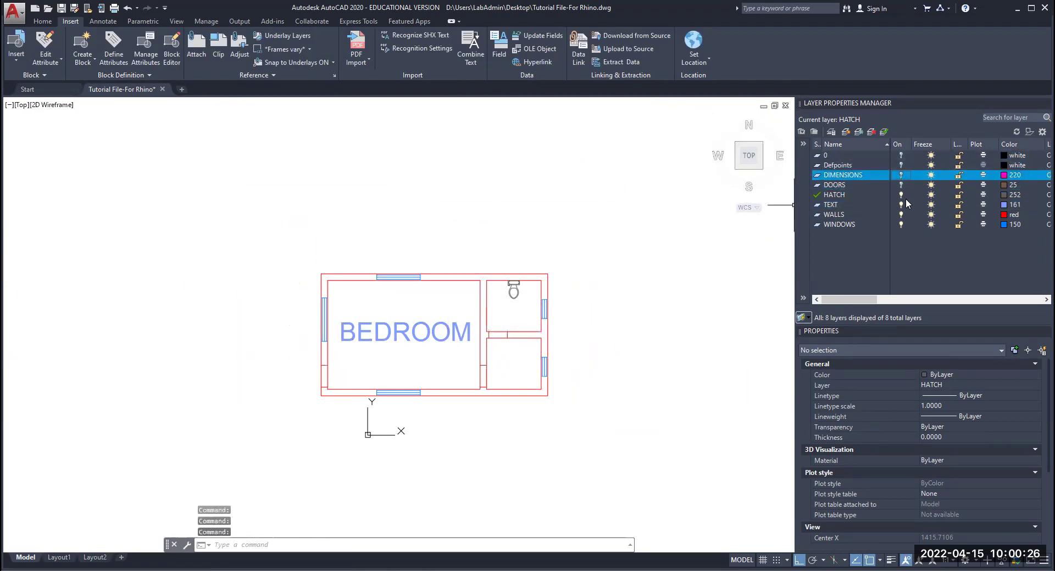
click(900, 195)
click(901, 195)
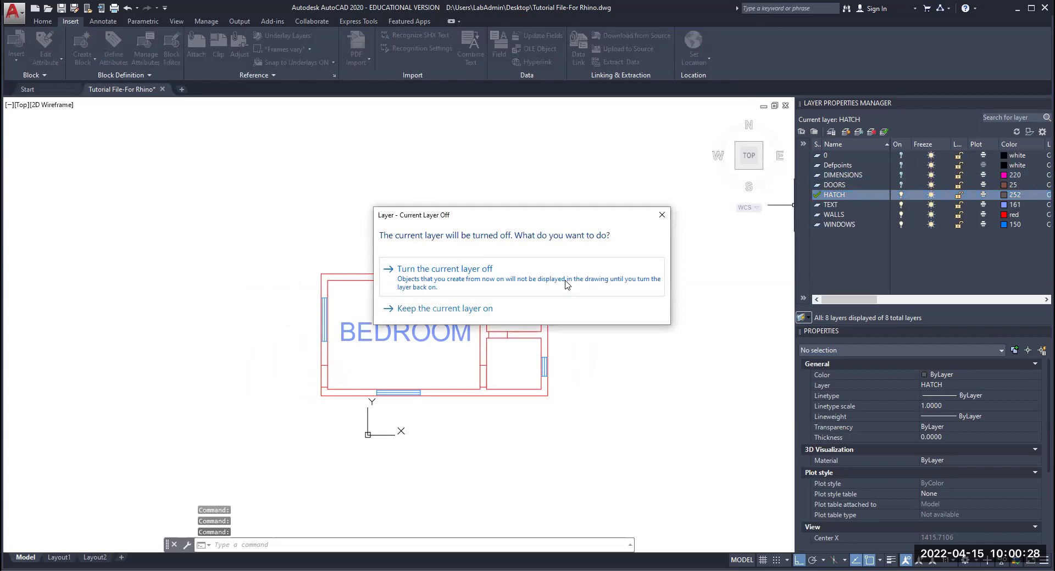
click(901, 205)
click(901, 214)
click(901, 224)
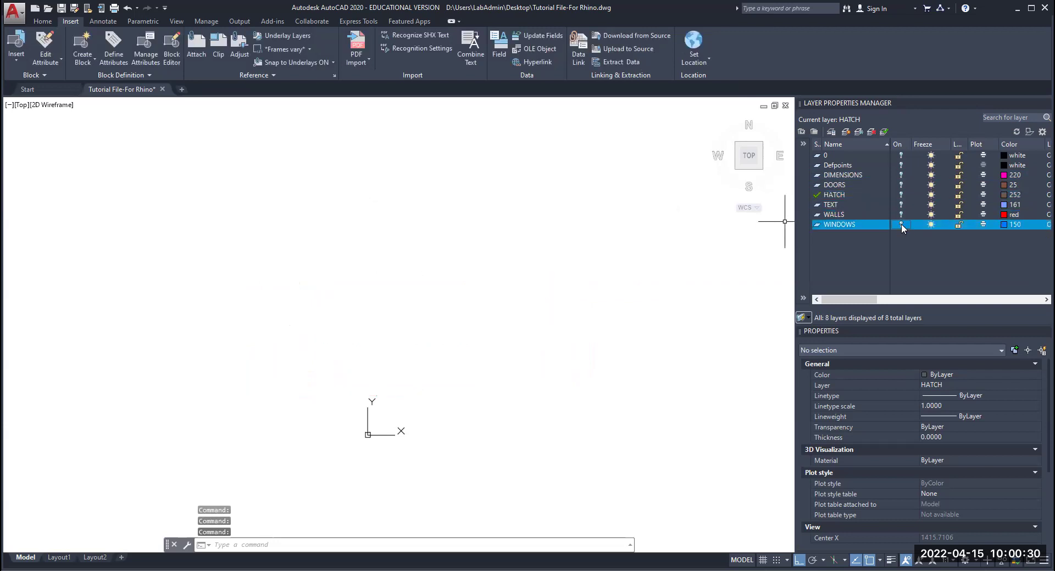
Step: Turn the DIMENSIONS layer back on and erase all dimensions around the floor plan
click(900, 175)
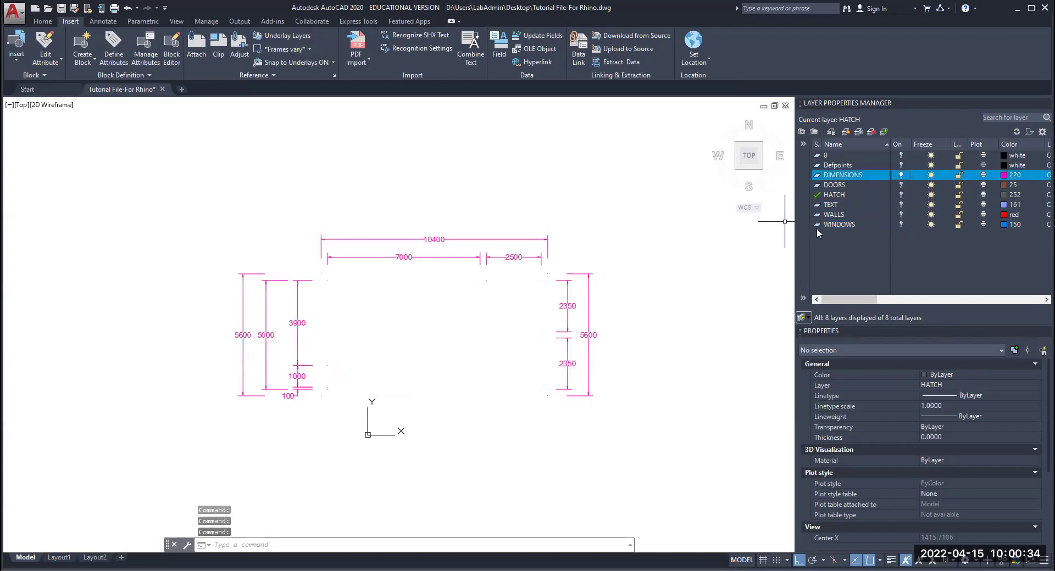
click(650, 201)
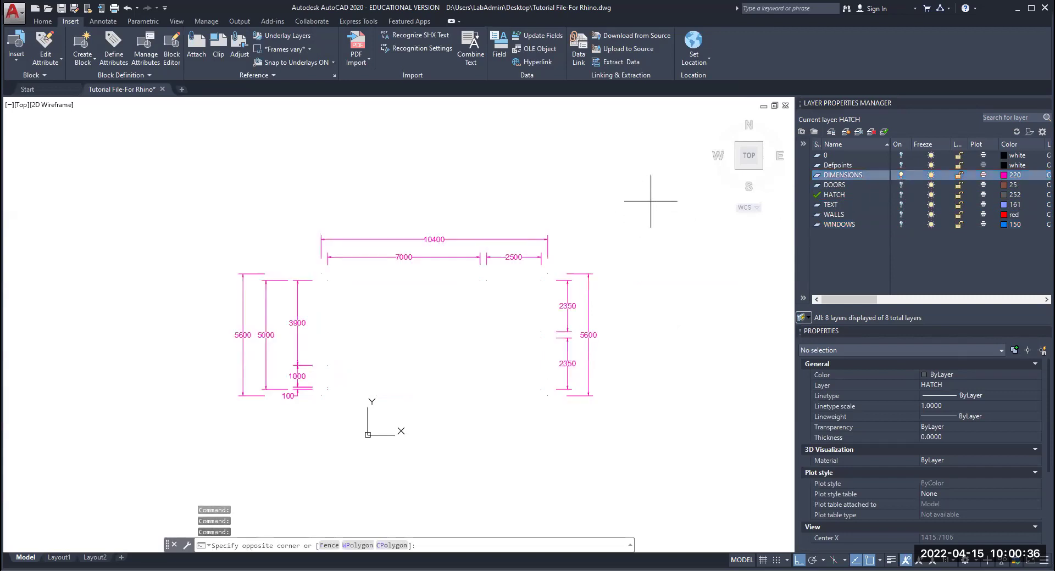
click(228, 409)
key(Delete)
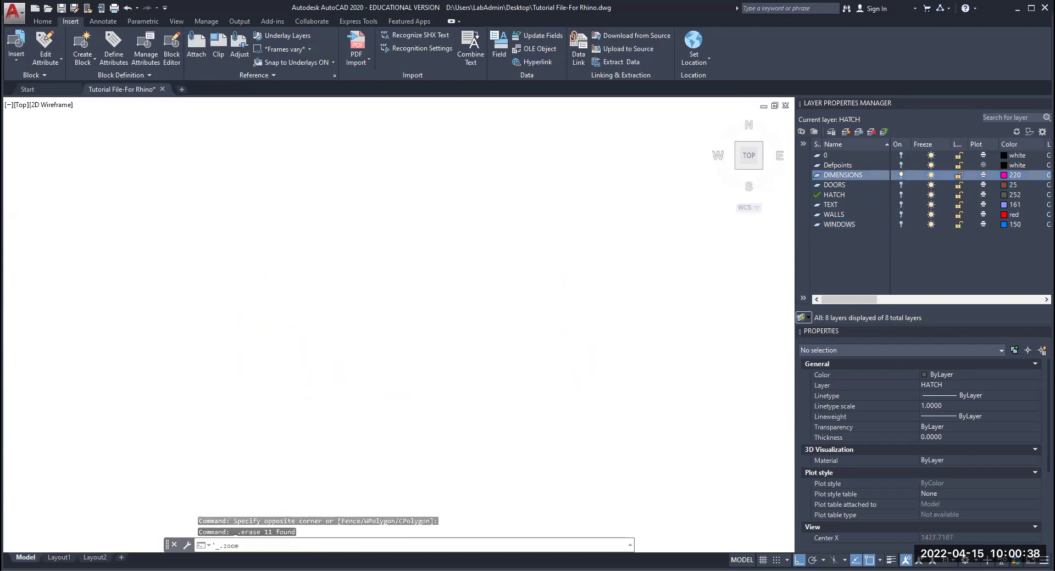
Step: Try to delete the DIMENSIONS layer and dismiss the message
click(882, 176)
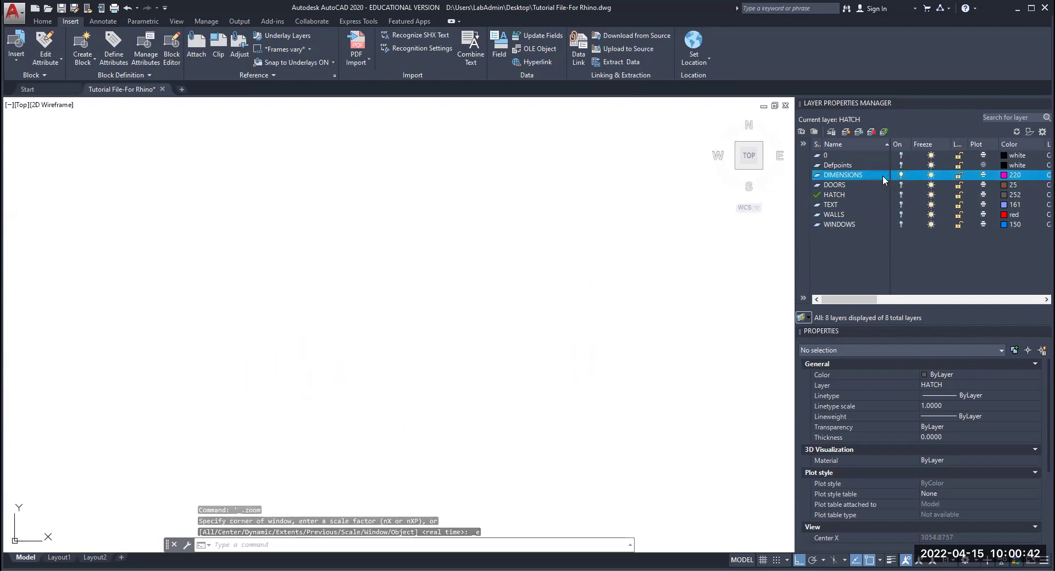
key(Delete)
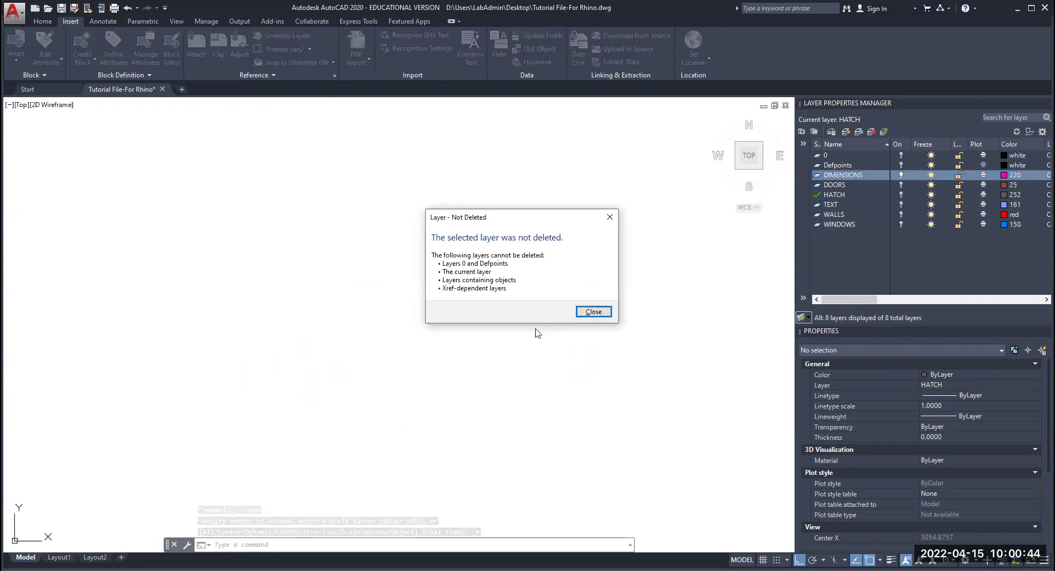
click(593, 312)
Step: Check the drawing area and the layer settings for leftover objects on the DIMENSIONS layer
scroll(608, 308, down, 5)
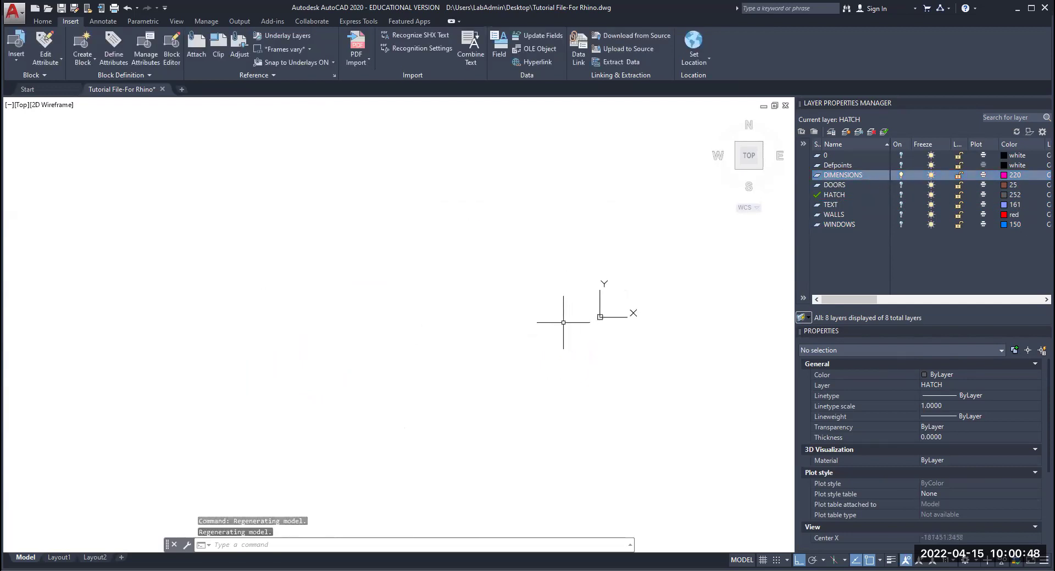
middle_click(643, 226)
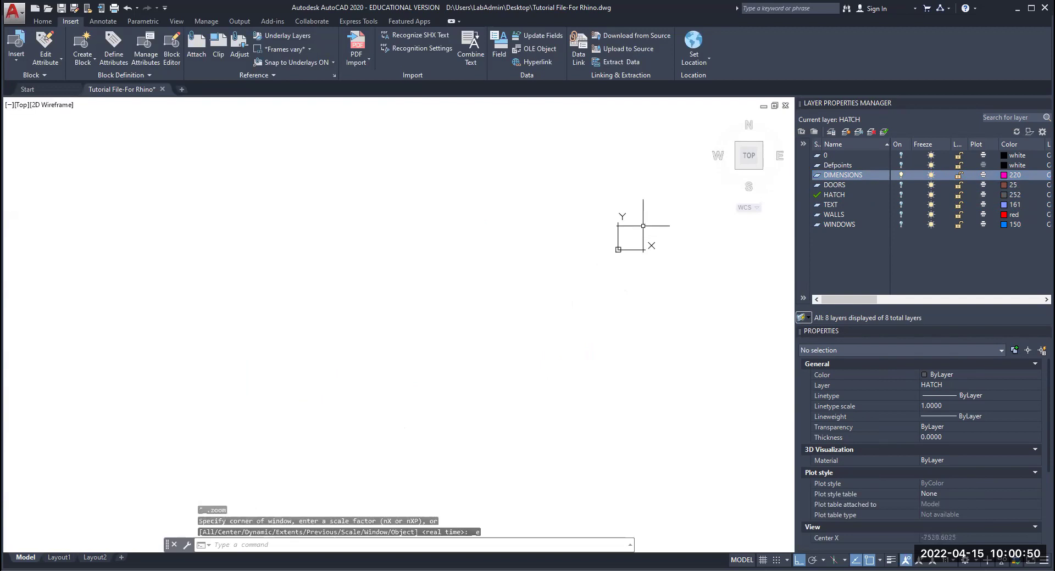
click(673, 153)
click(858, 173)
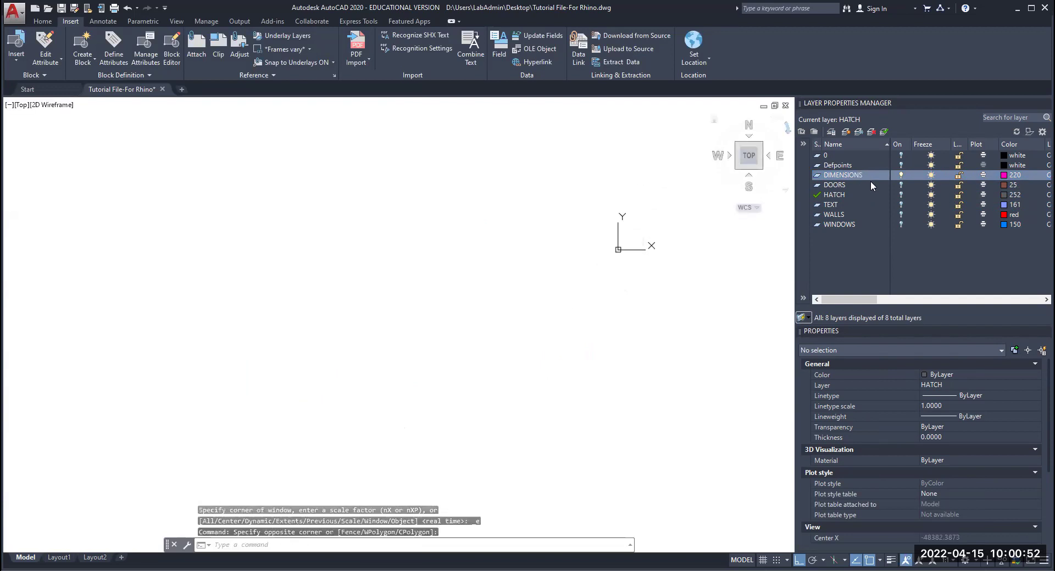
drag(848, 299, 877, 297)
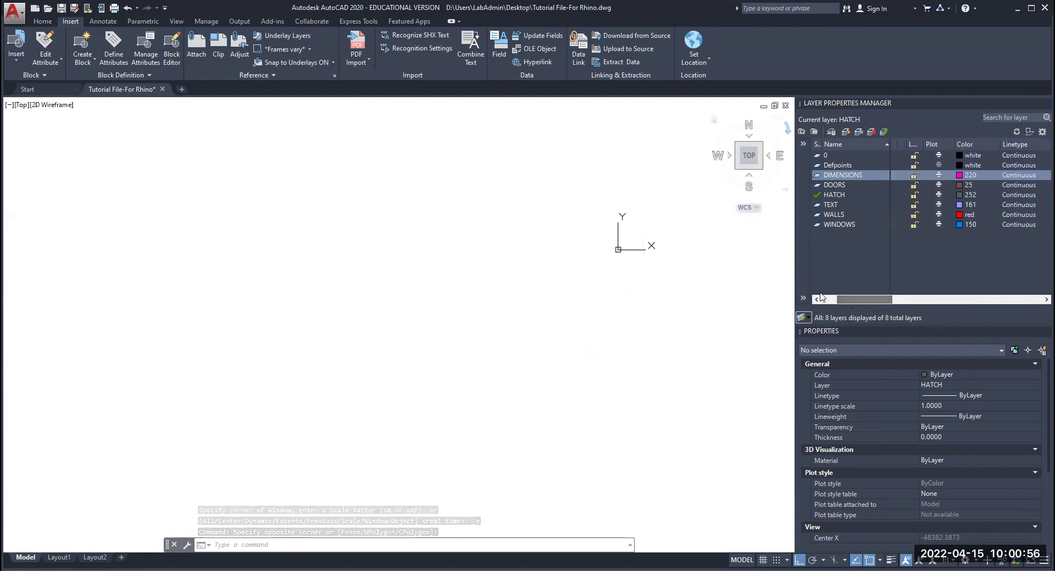
middle_click(513, 297)
middle_click(513, 296)
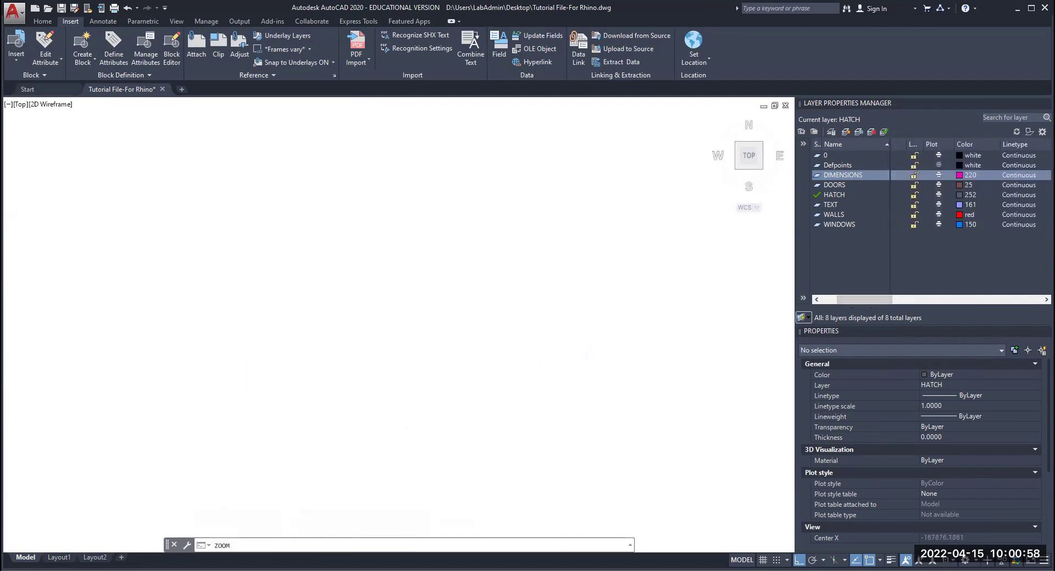
click(630, 171)
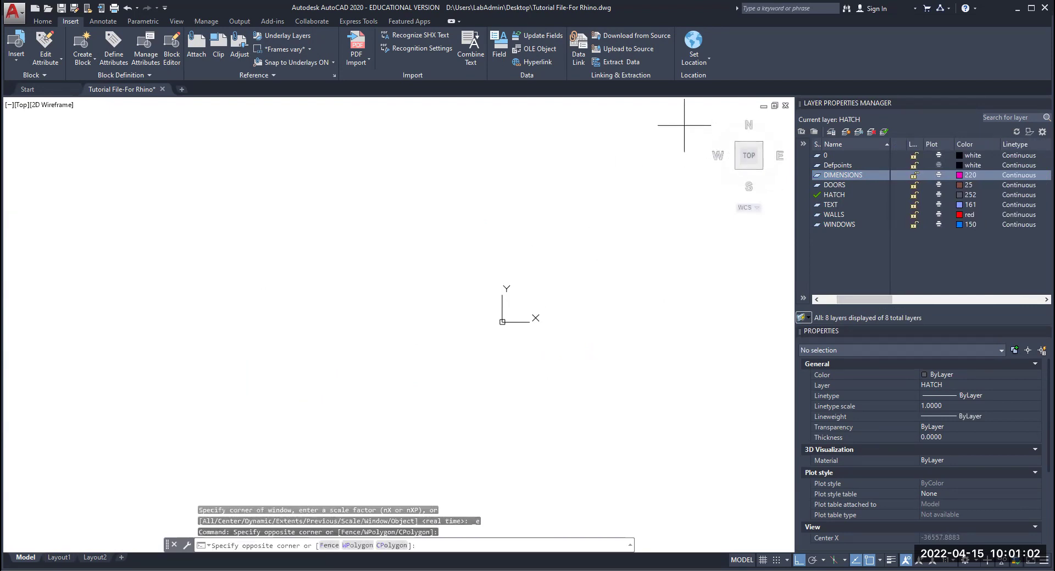
click(499, 334)
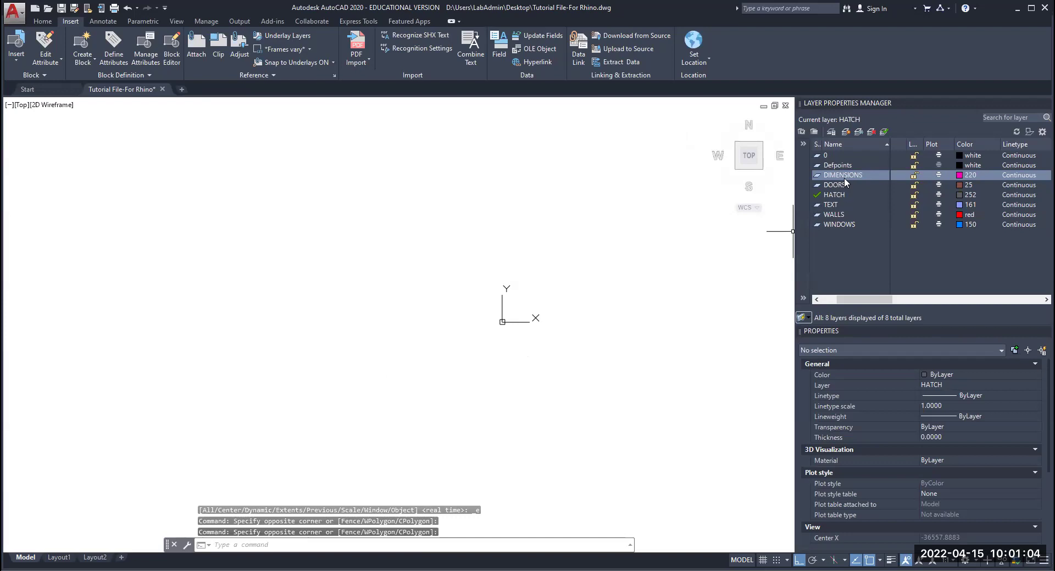
Step: Retry deleting the DIMENSIONS layer without renaming it, and close the resulting message
drag(866, 300, 854, 183)
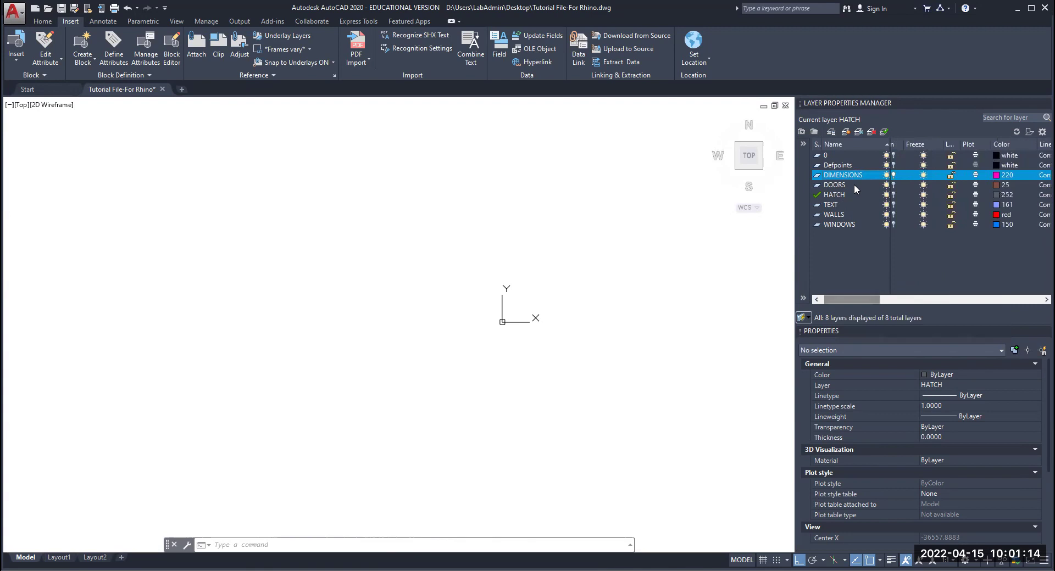
click(861, 176)
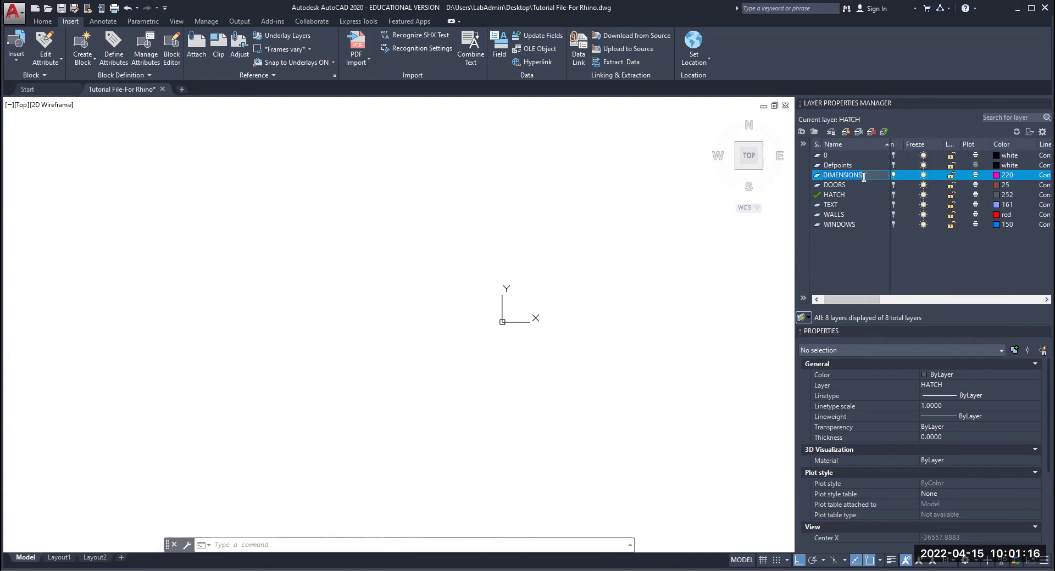
key(Return)
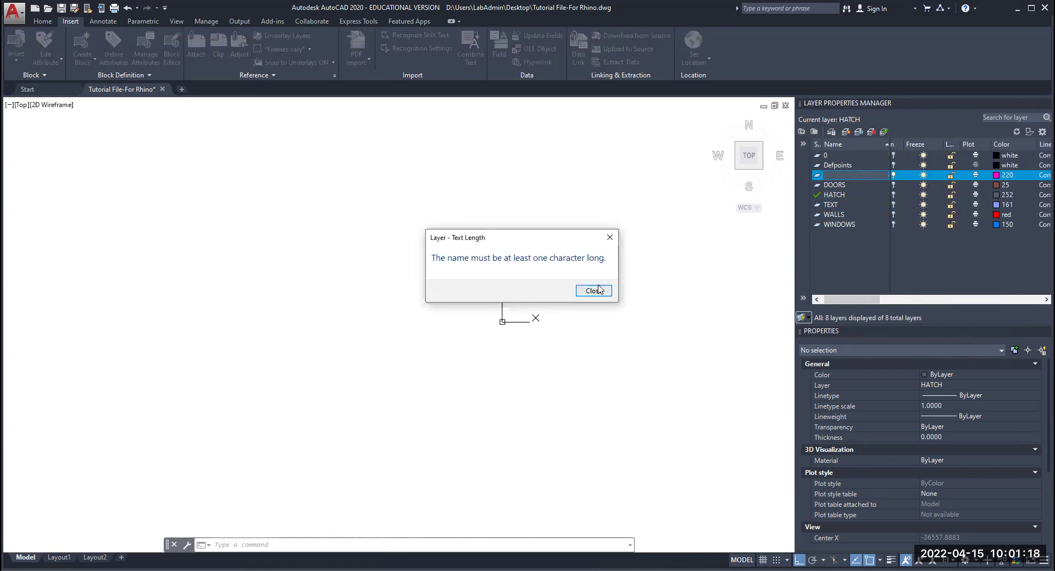
click(593, 293)
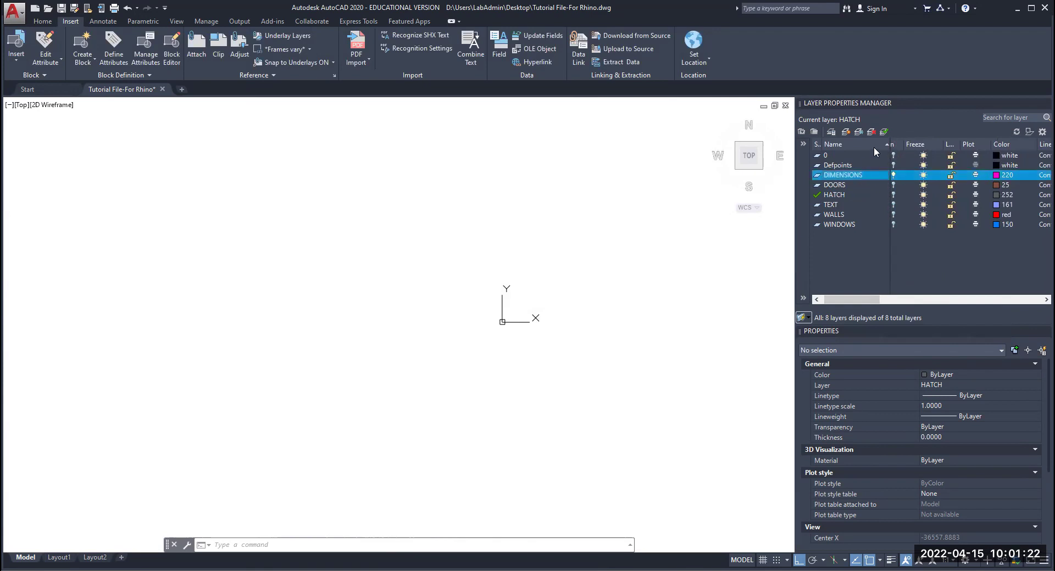
click(870, 132)
click(593, 312)
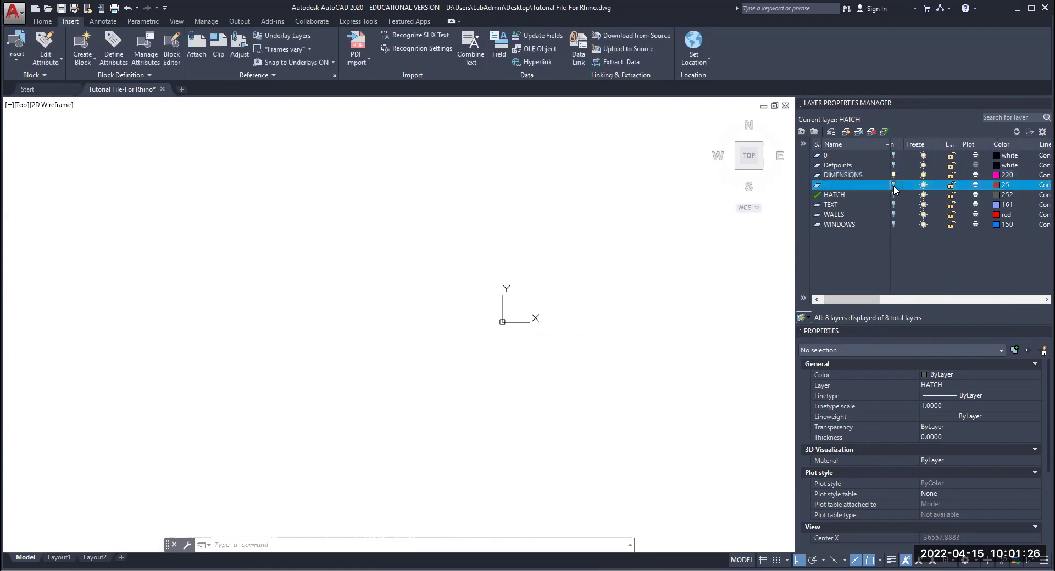
Step: Hide the DIMENSIONS layer and erase all door objects in the drawing with only the DOORS layer shown
click(894, 176)
scroll(584, 287, up, 4)
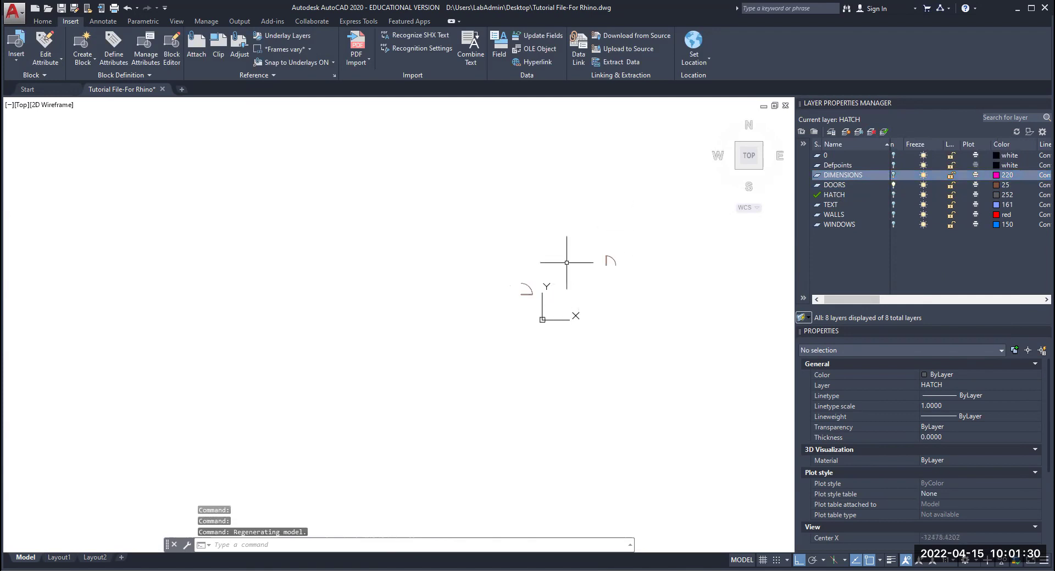
click(673, 229)
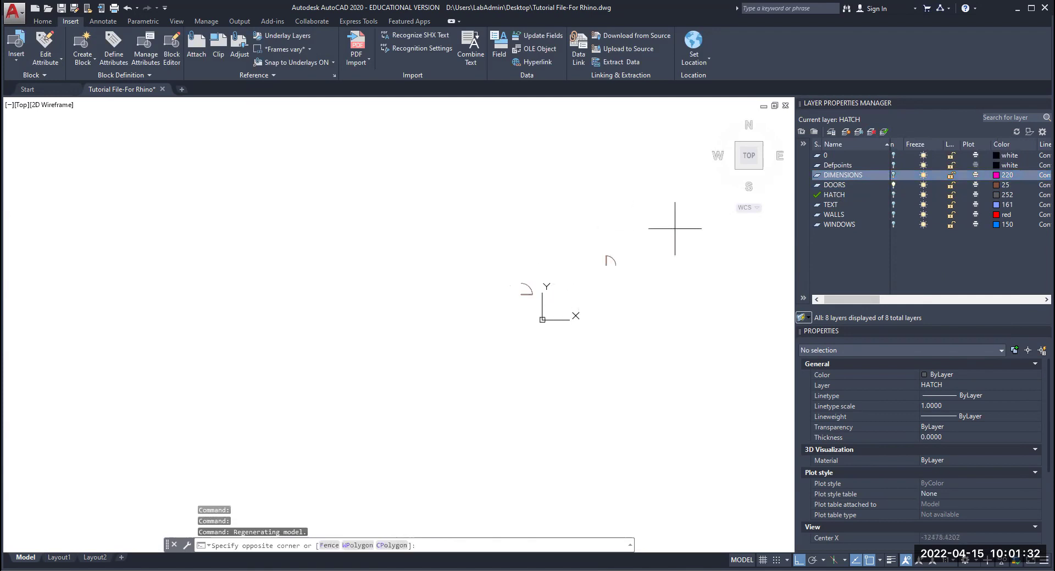
click(271, 416)
key(Delete)
scroll(594, 195, up, 1)
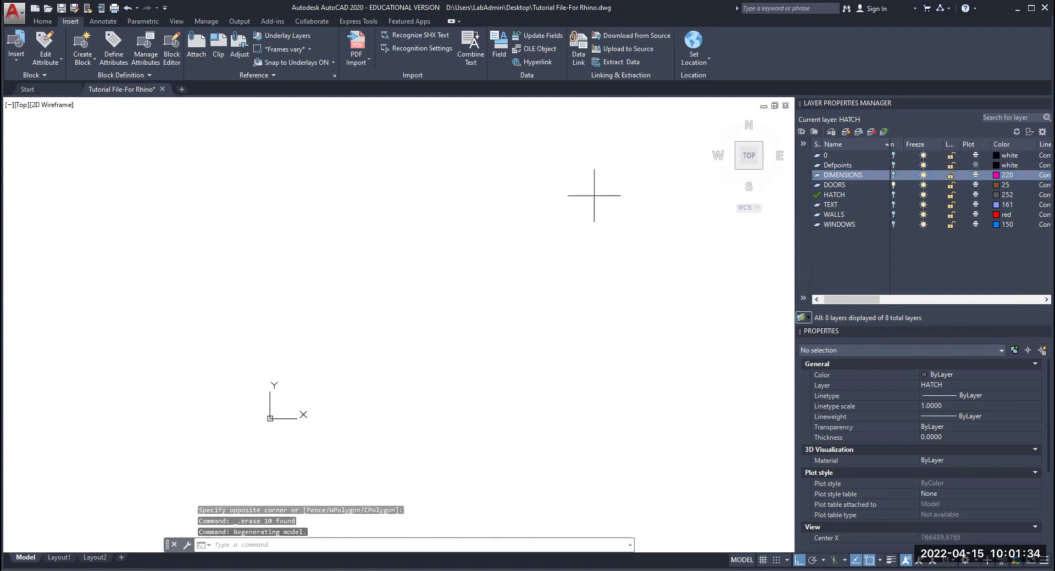
click(593, 195)
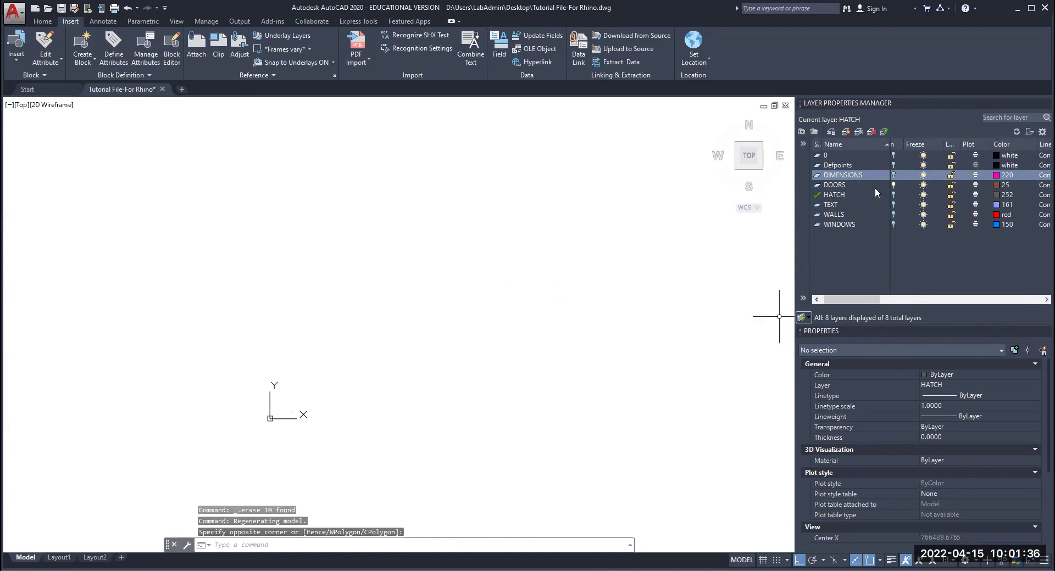
Step: Delete the DOORS layer and undo the deletion
click(859, 187)
key(Delete)
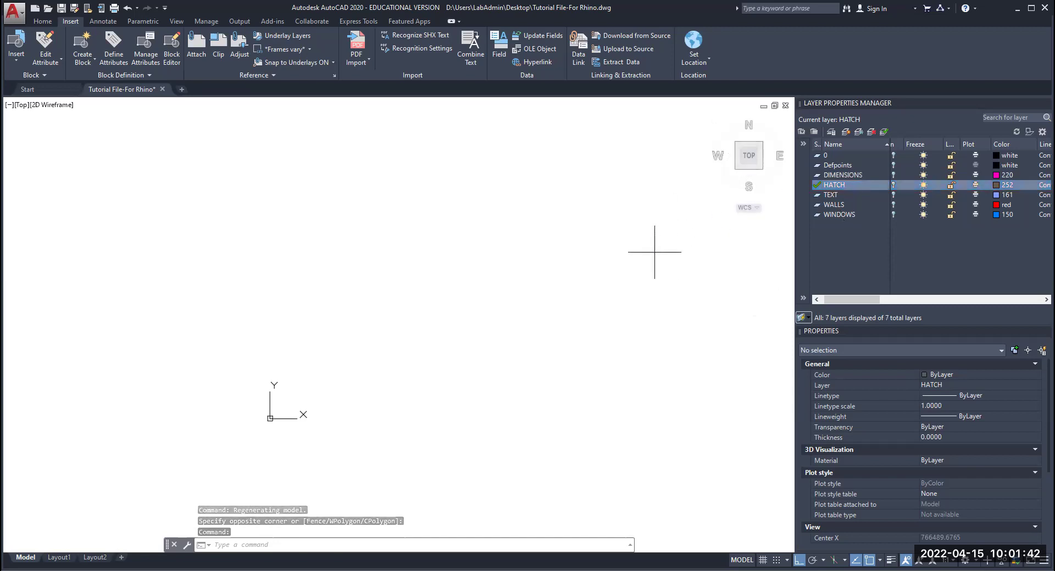
key(ctrl+z)
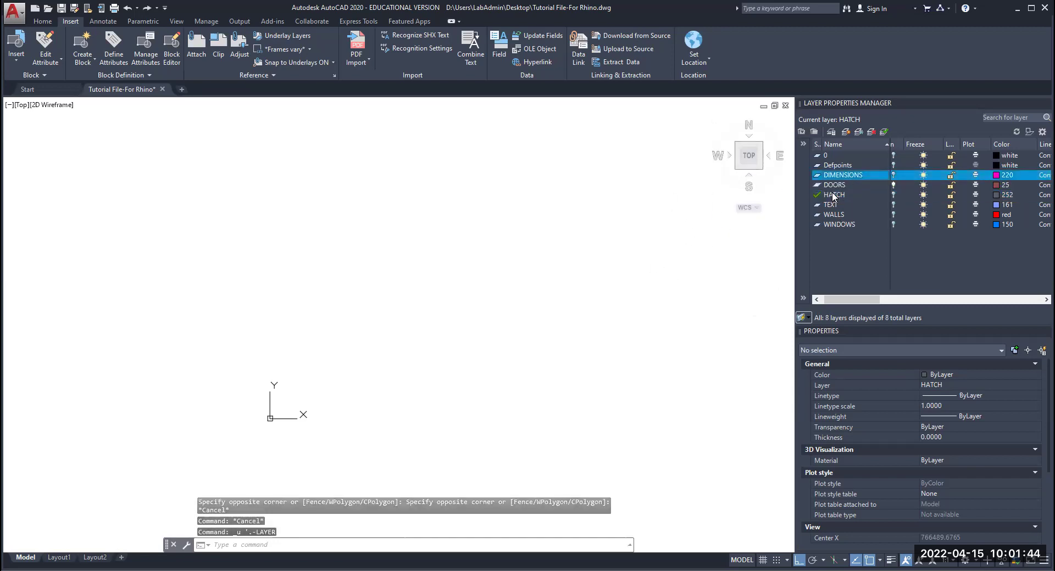
Step: Delete the emptied DOORS layer from the layer list without changing its name
click(832, 190)
click(833, 215)
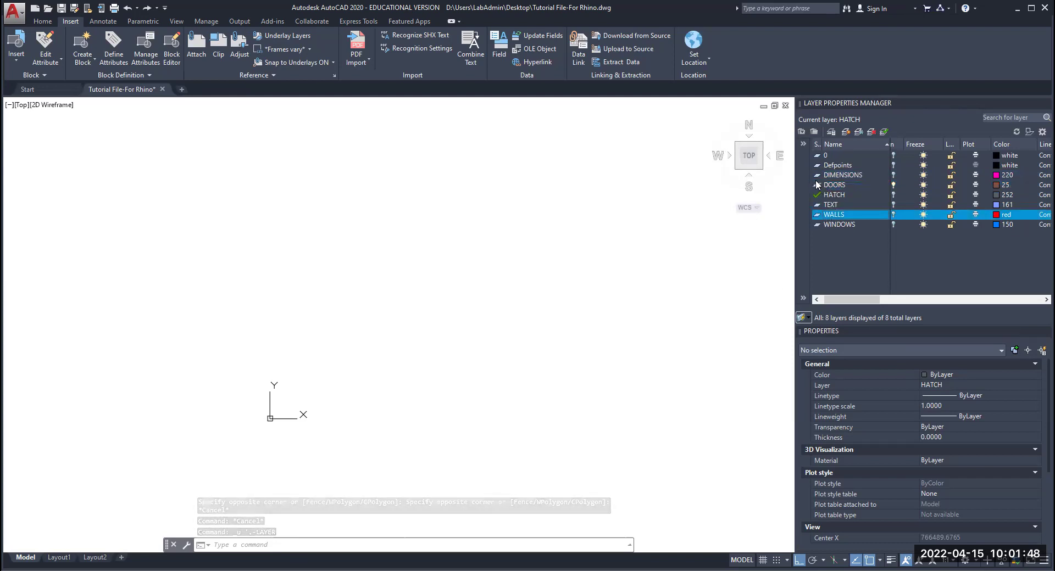
click(841, 186)
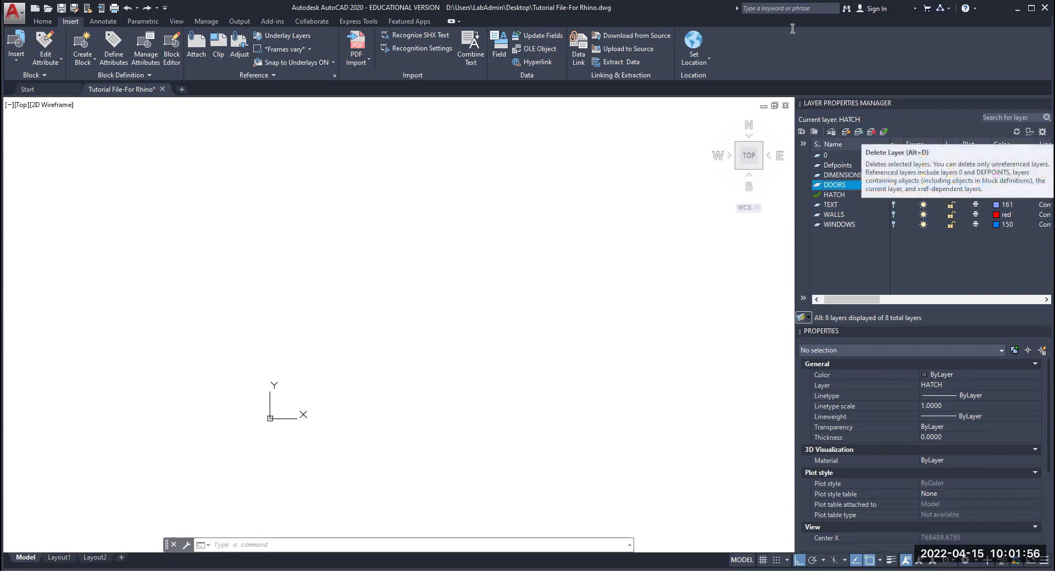
click(841, 187)
click(839, 189)
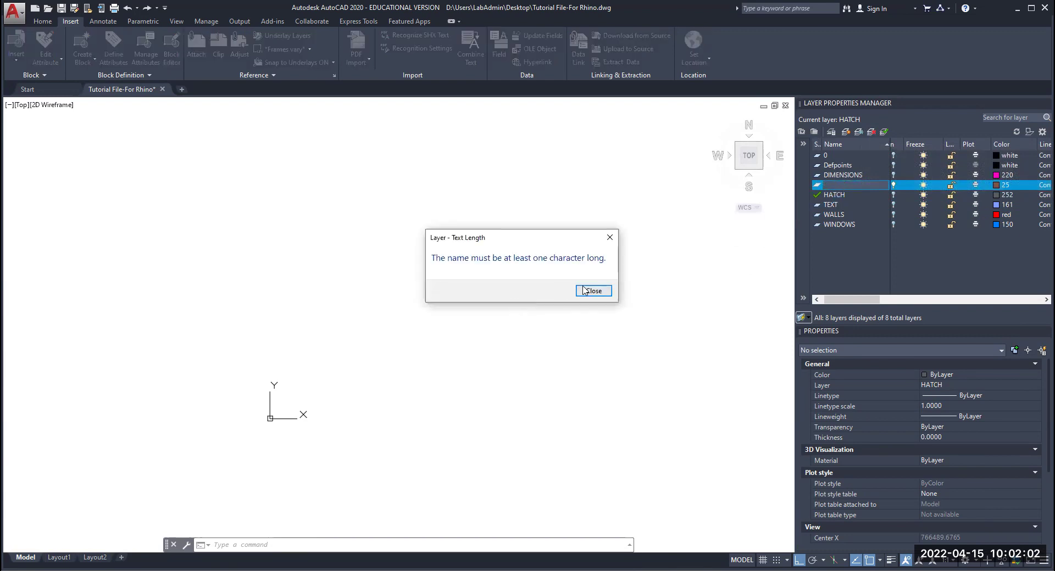
click(594, 291)
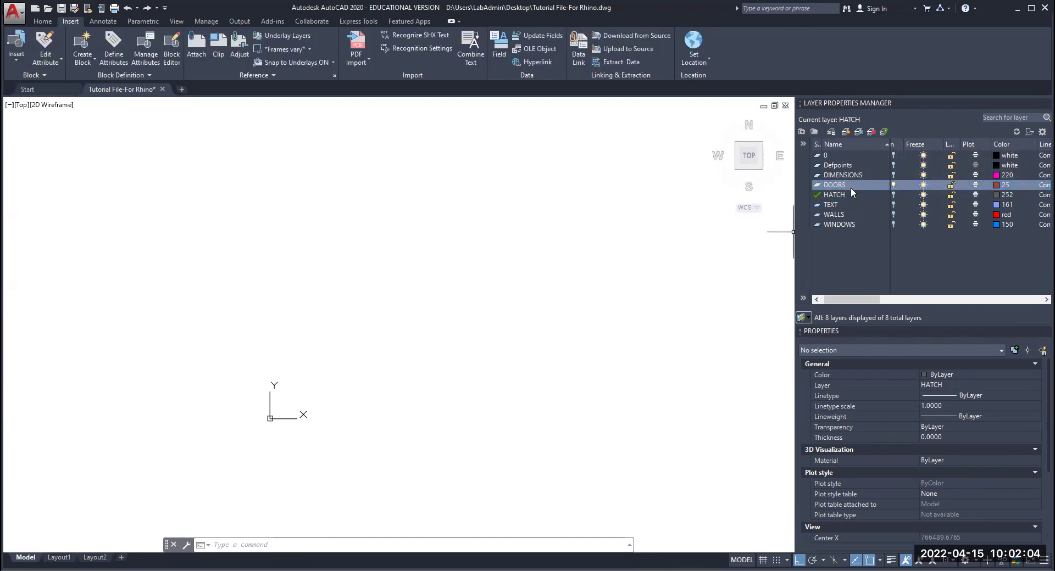
key(Delete)
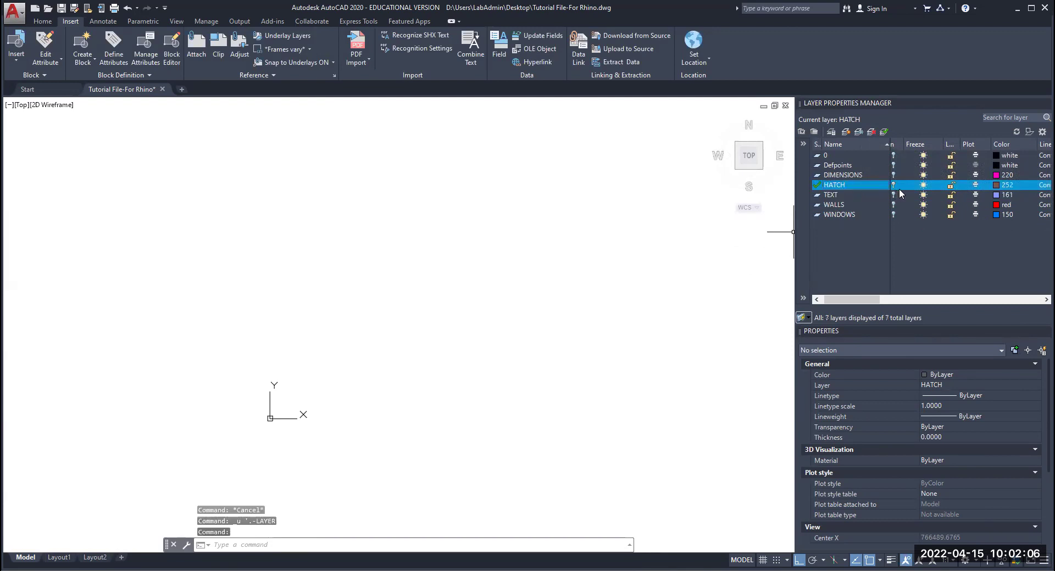
Step: Turn on the HATCH layer and erase the hatch from the drawing
key(Delete)
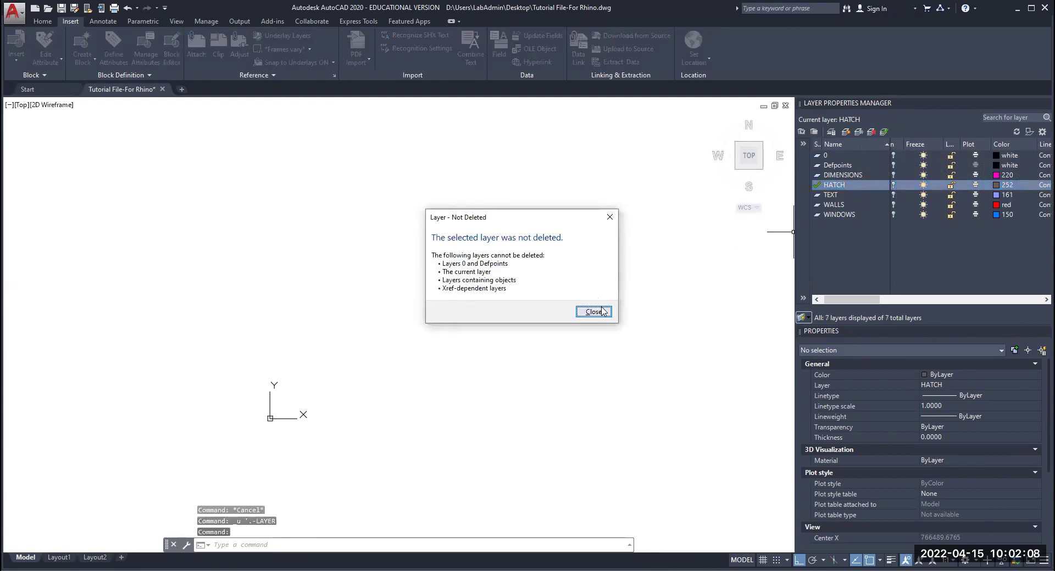
key(Return)
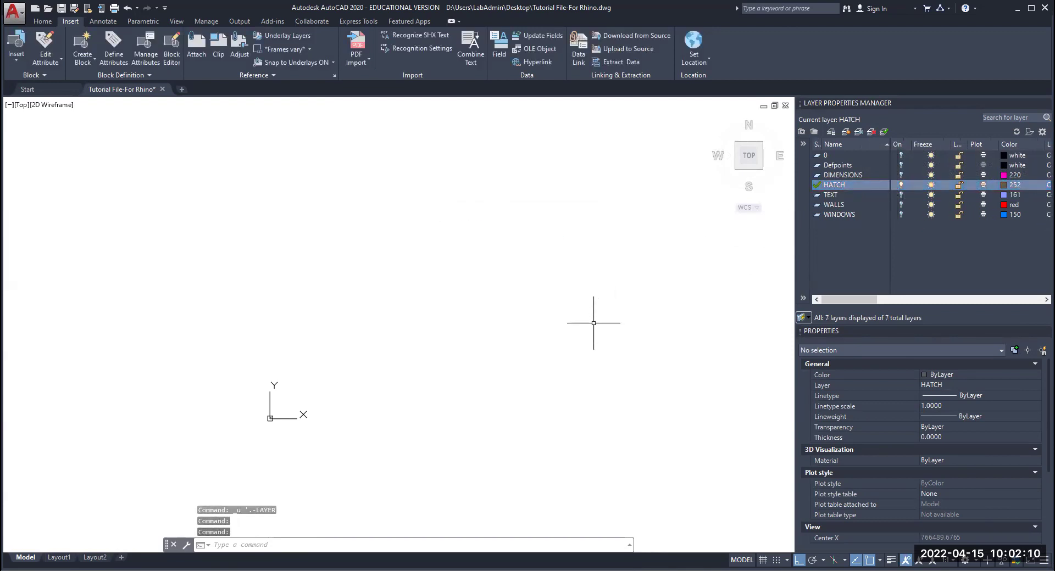
scroll(595, 322, down, 5)
click(668, 139)
click(651, 187)
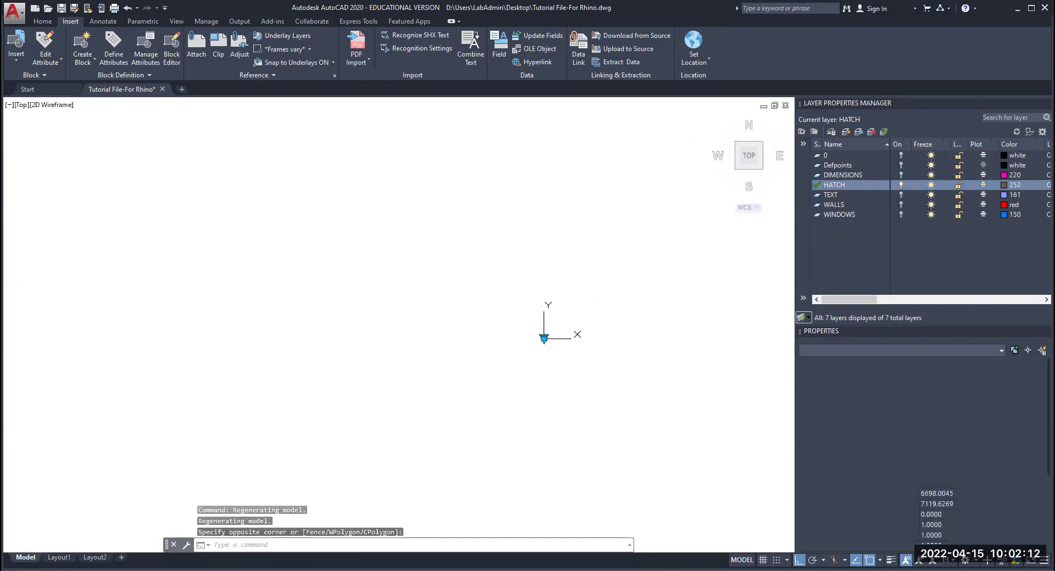
key(Delete)
click(651, 186)
Step: Make TEXT the current layer in place of HATCH and try to delete the HATCH layer
click(872, 185)
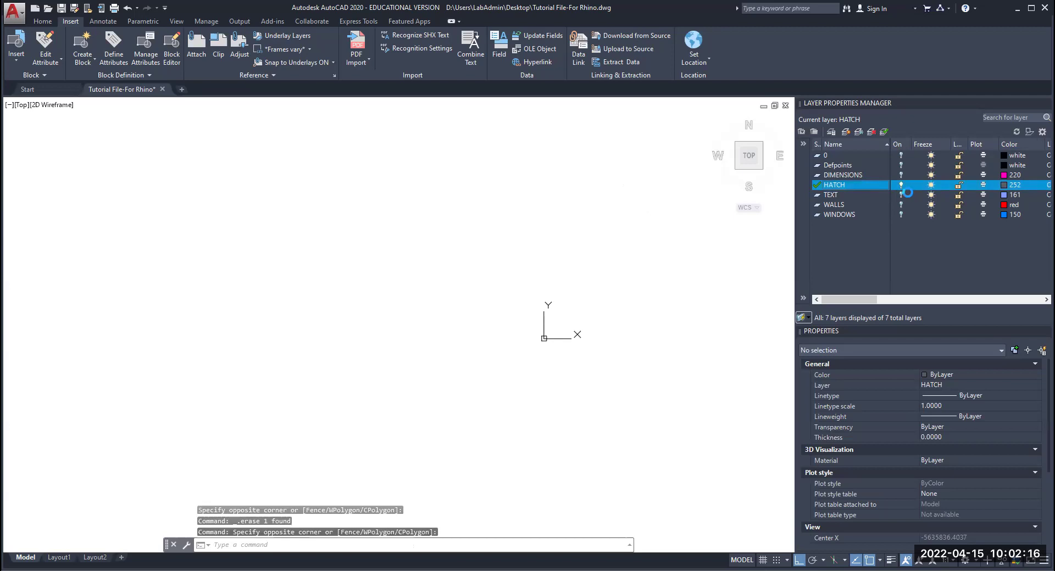
key(Delete)
key(Return)
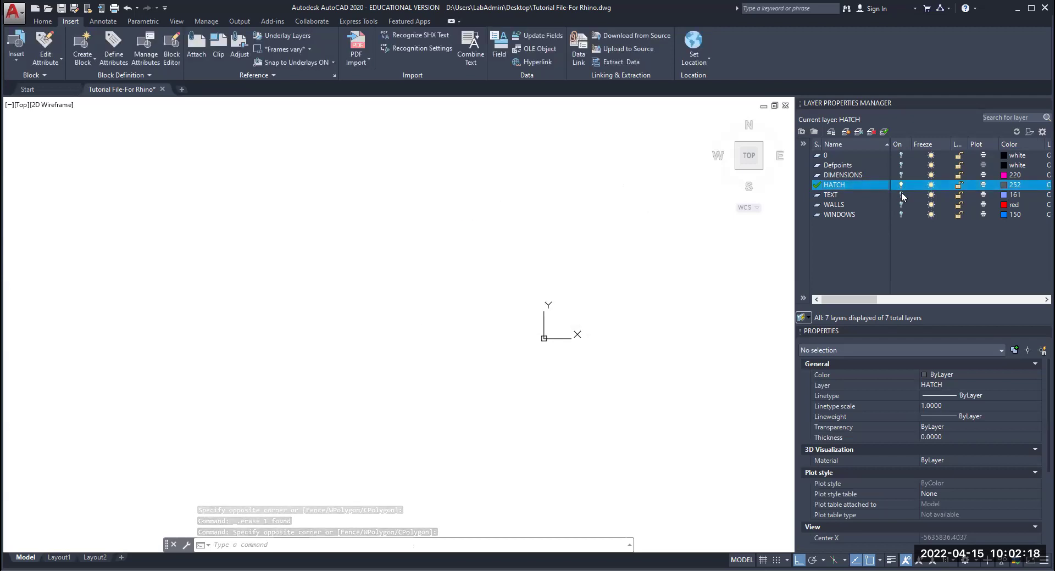
click(890, 196)
double_click(830, 195)
click(850, 186)
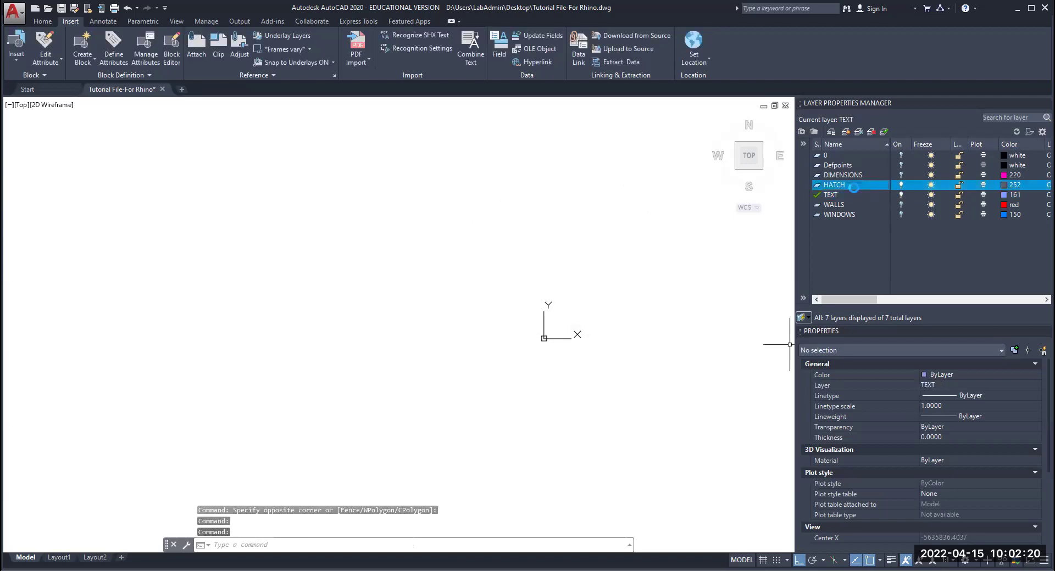
key(Delete)
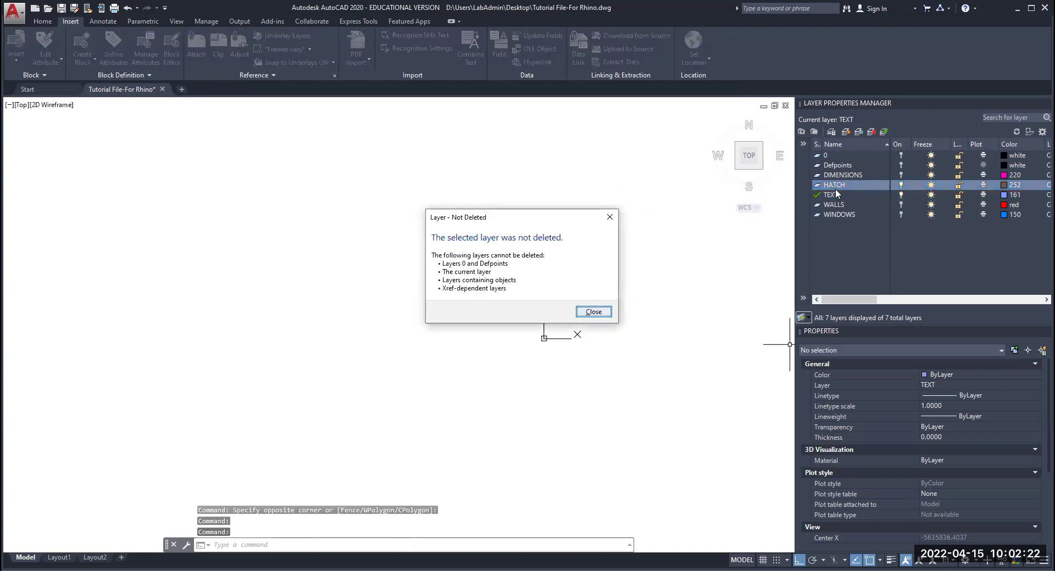
key(Return)
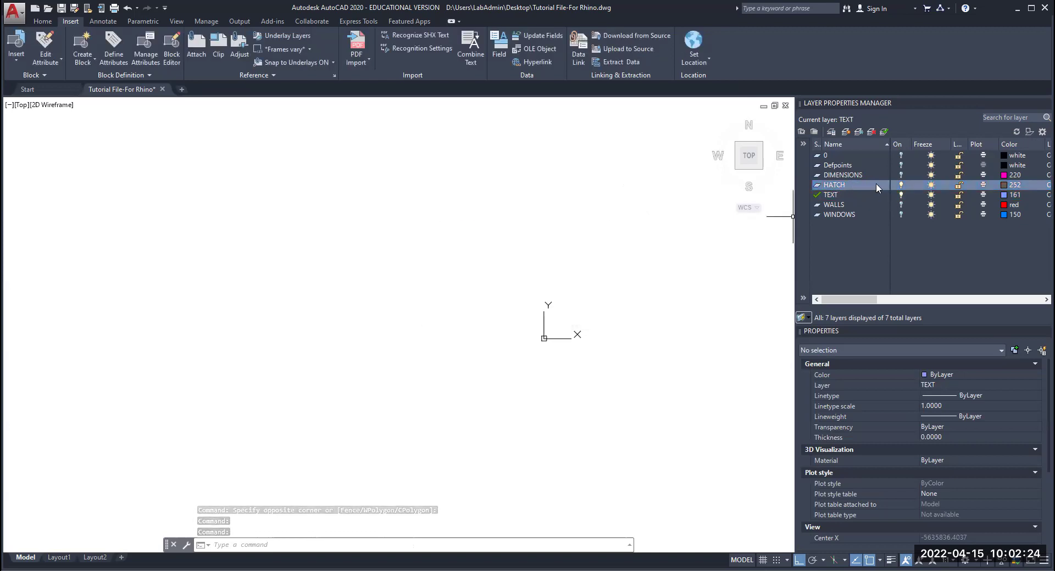
Step: Retry deleting the emptied HATCH layer and dismiss the messages
click(876, 184)
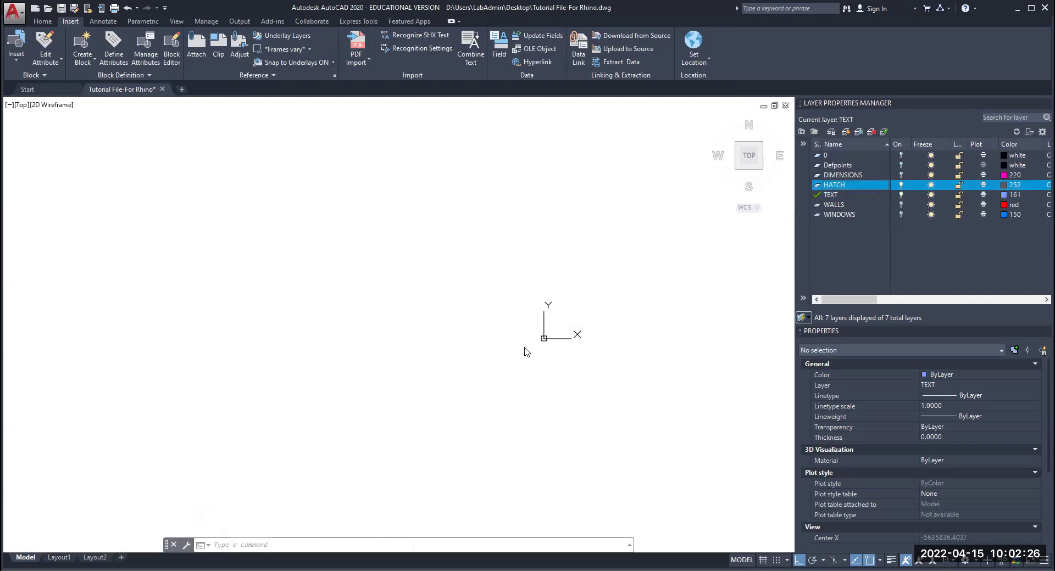
key(Delete)
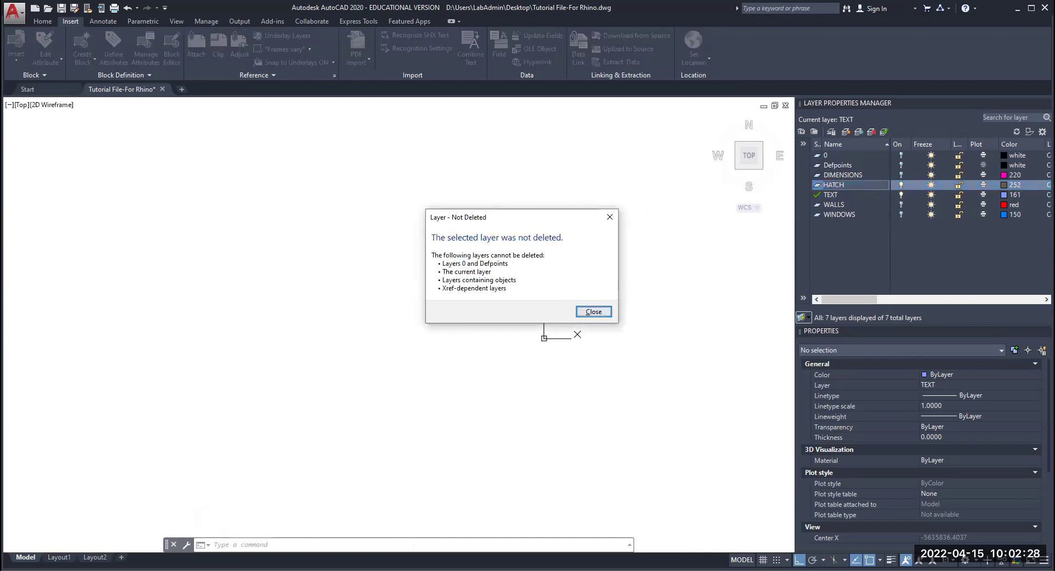
key(Return)
click(636, 346)
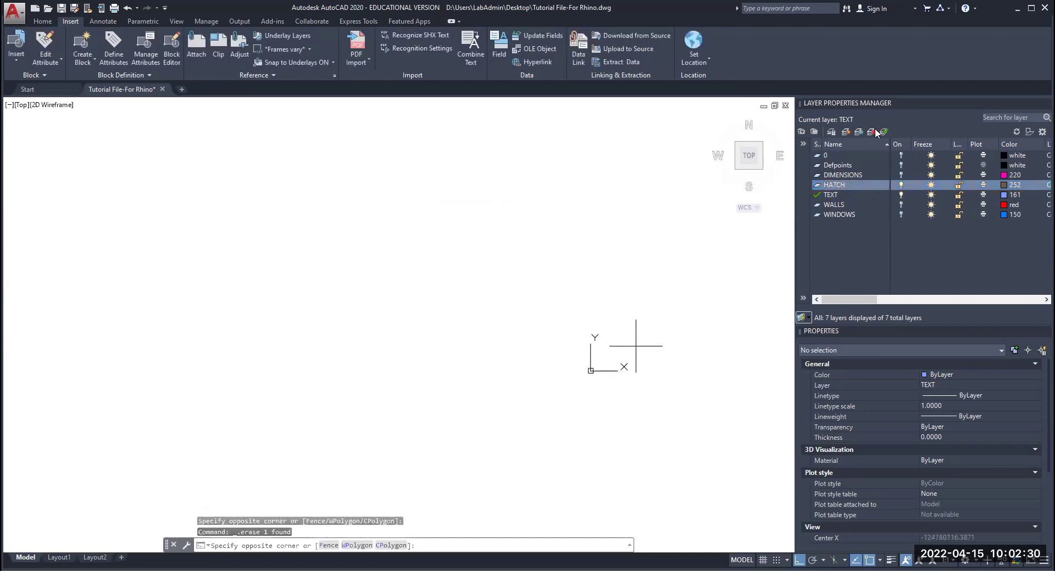
click(851, 187)
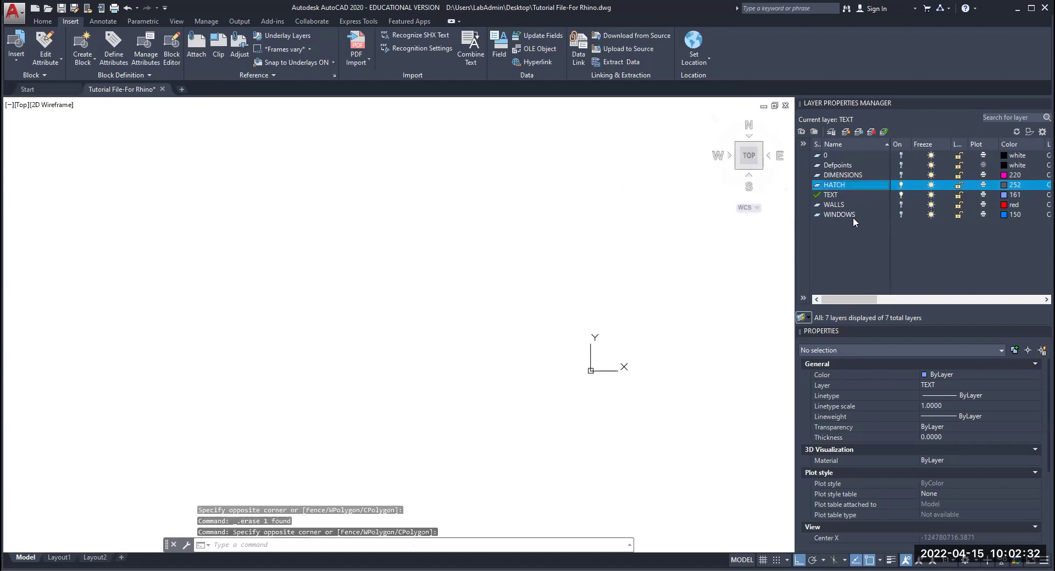
click(853, 215)
click(854, 185)
key(Delete)
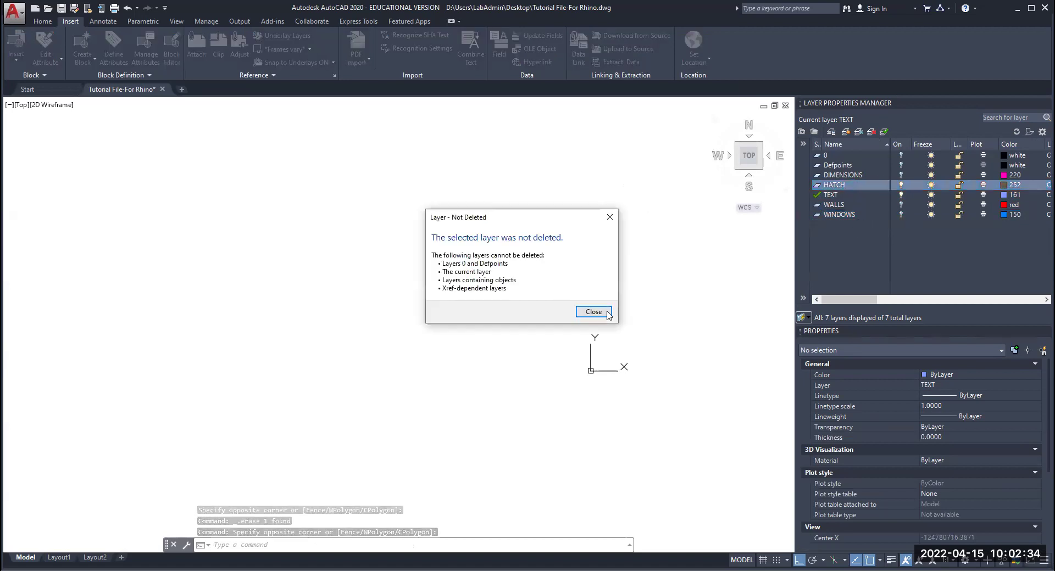
click(596, 311)
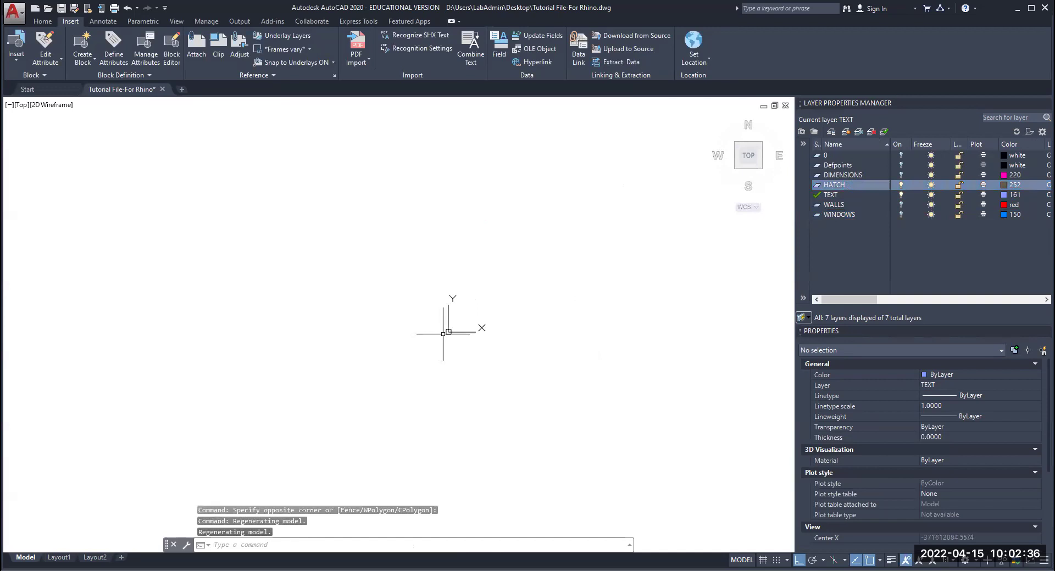
Step: Check the drawing area and the HATCH, WINDOWS and DIMENSIONS layer entries for leftover objects
click(526, 289)
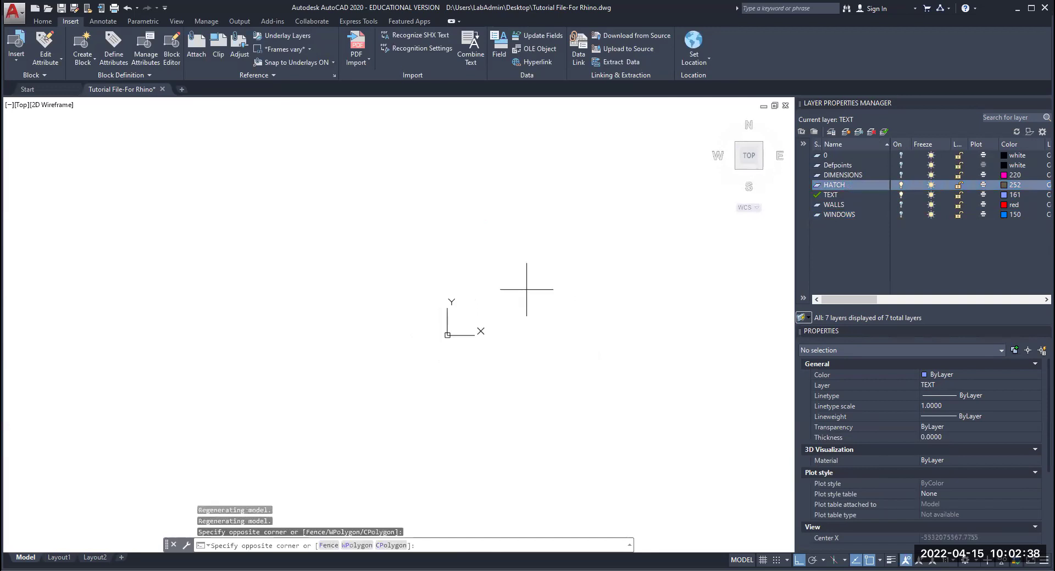
click(775, 244)
click(749, 254)
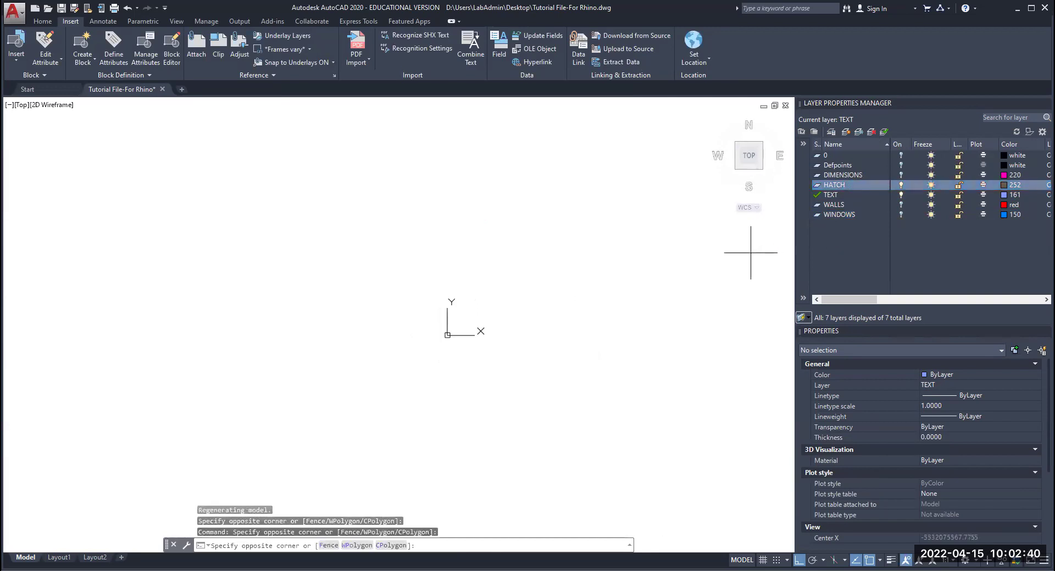
scroll(751, 253, down, 1)
key(Escape)
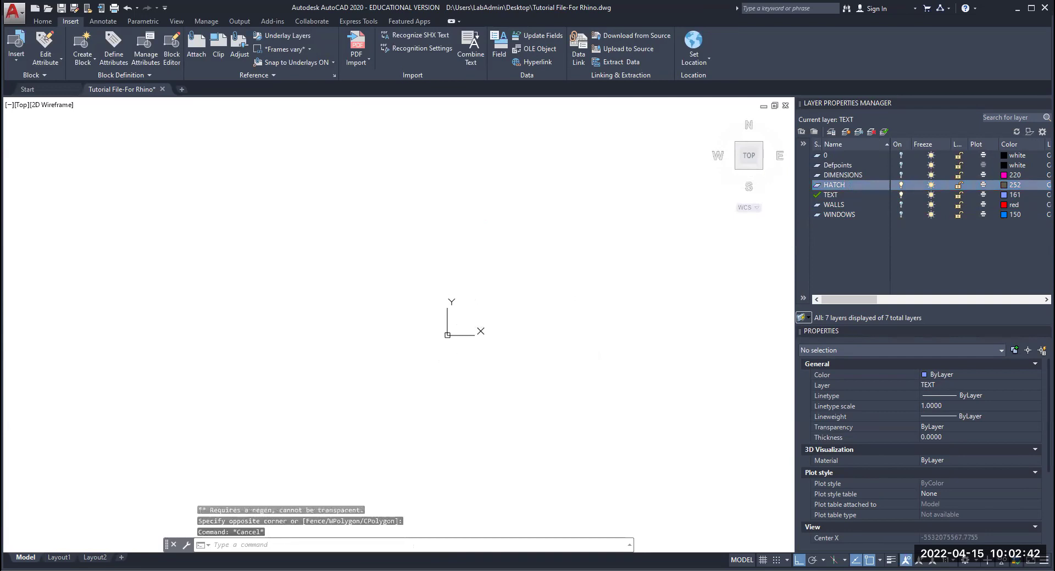
middle_click(632, 243)
click(637, 242)
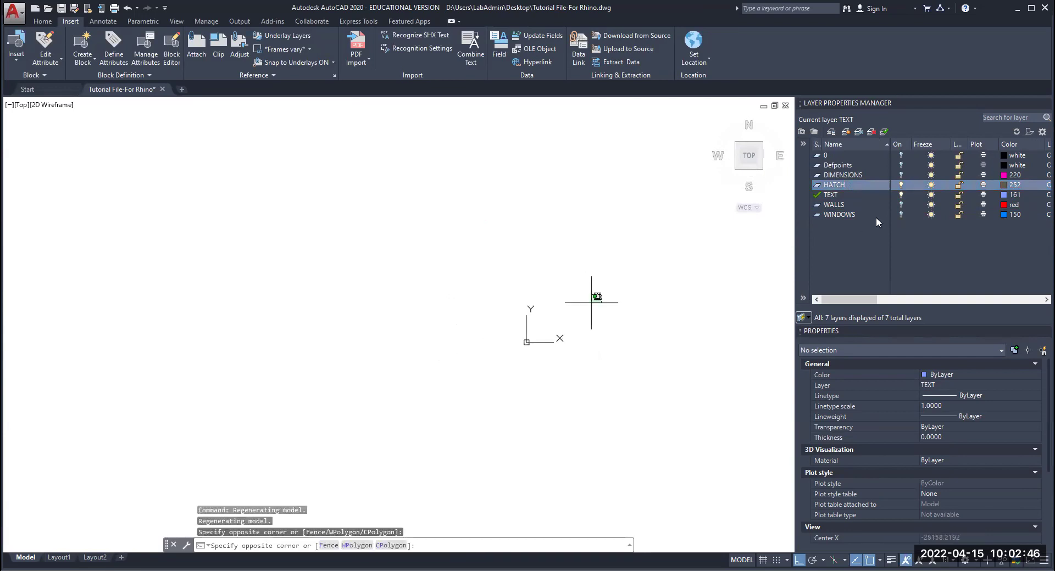
click(855, 185)
click(860, 215)
click(871, 176)
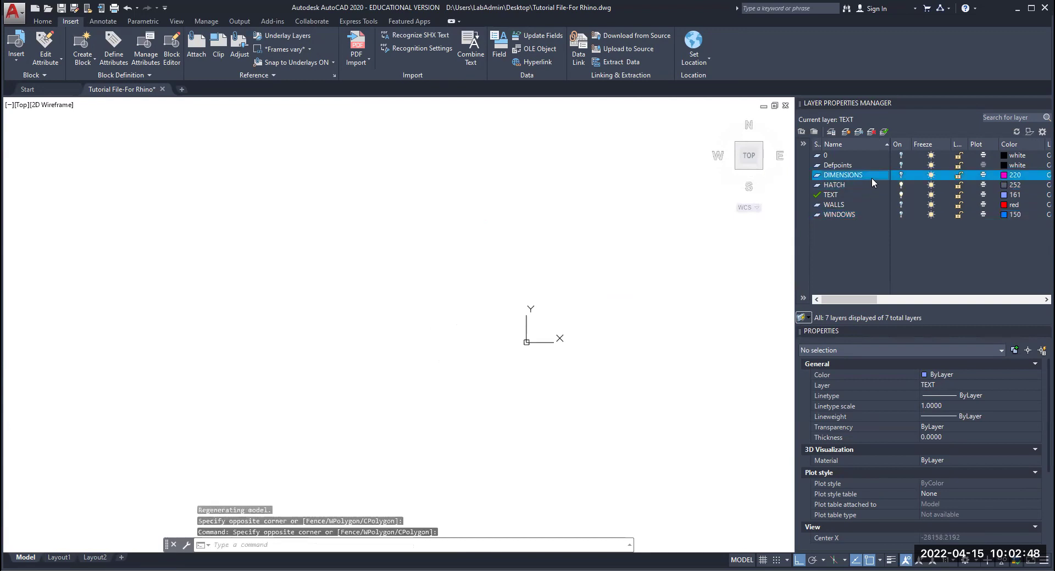
Step: Try once more to delete the HATCH layer and dismiss the message
click(865, 185)
key(Delete)
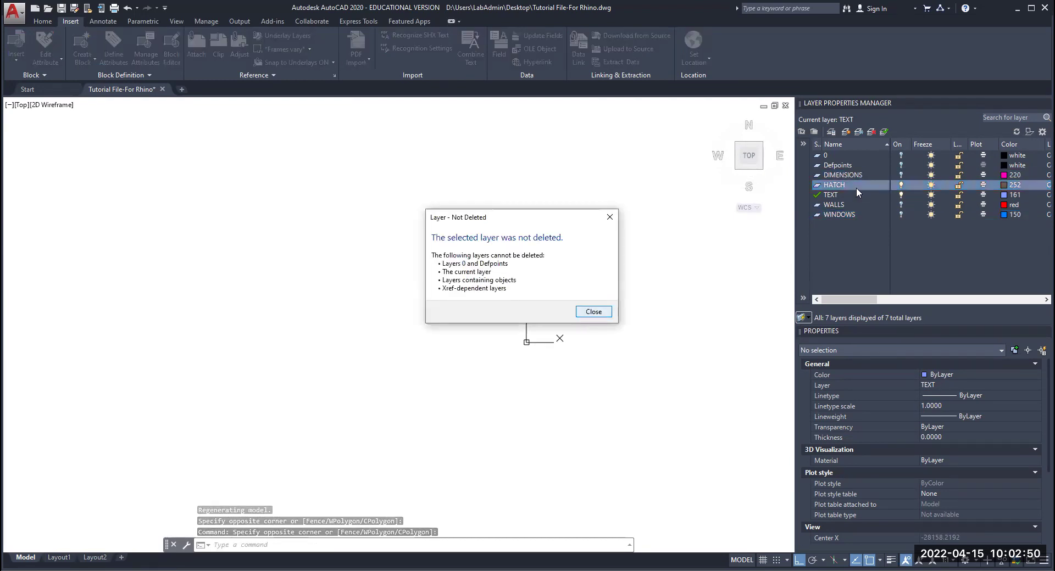
key(Return)
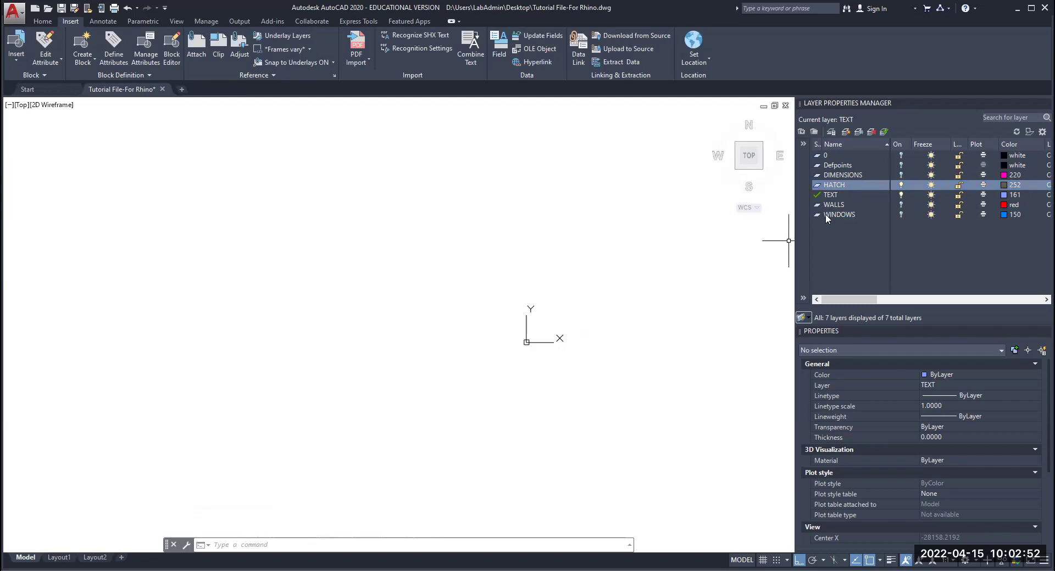
Step: Make WALLS the current layer in place of TEXT and delete the TEXT layer
click(830, 205)
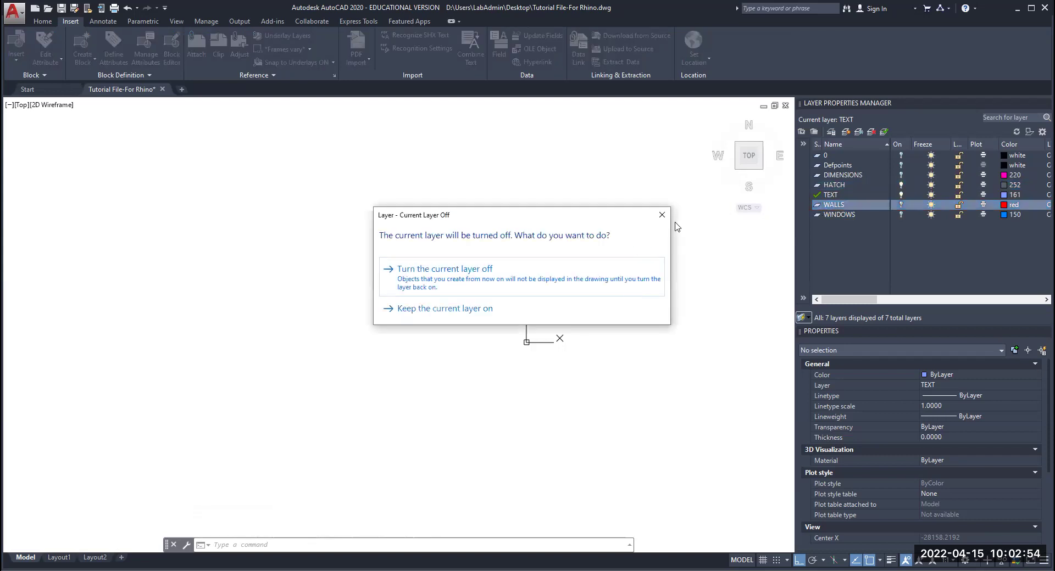
click(848, 196)
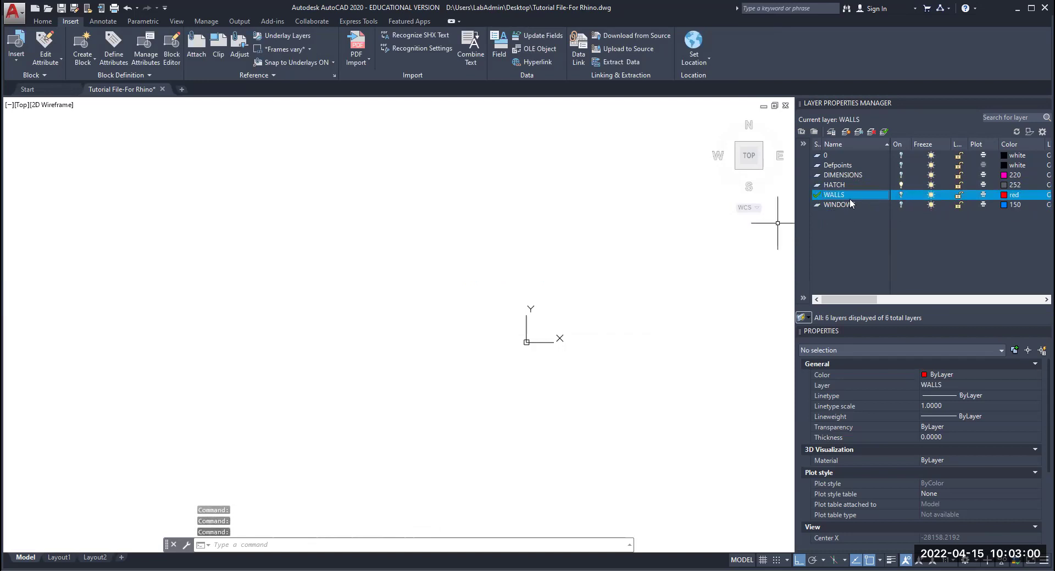
key(Delete)
Step: Make HATCH the current layer, switch it off, and turn on the WALLS and WINDOWS layers
double_click(849, 185)
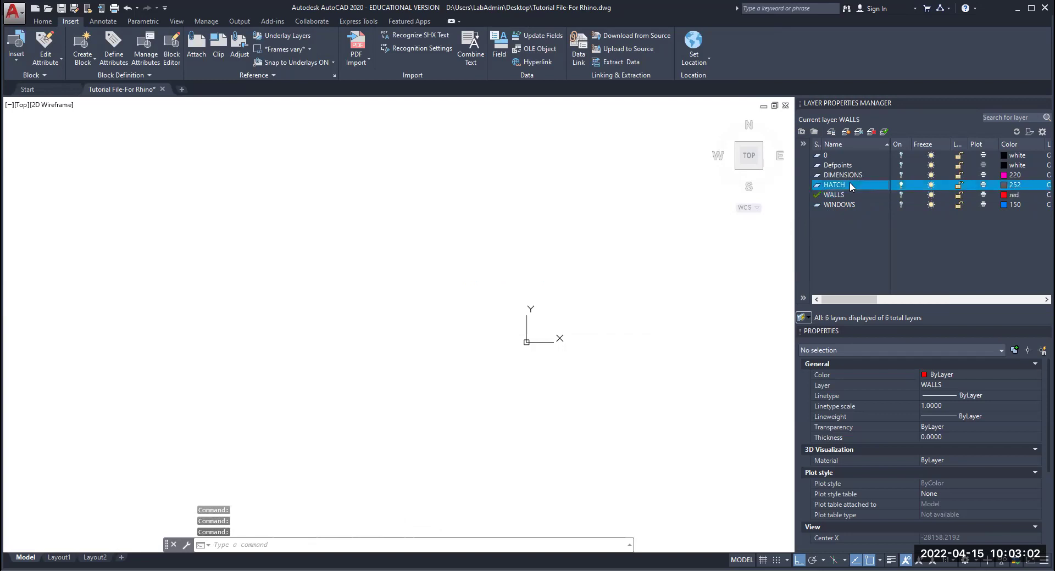
click(868, 195)
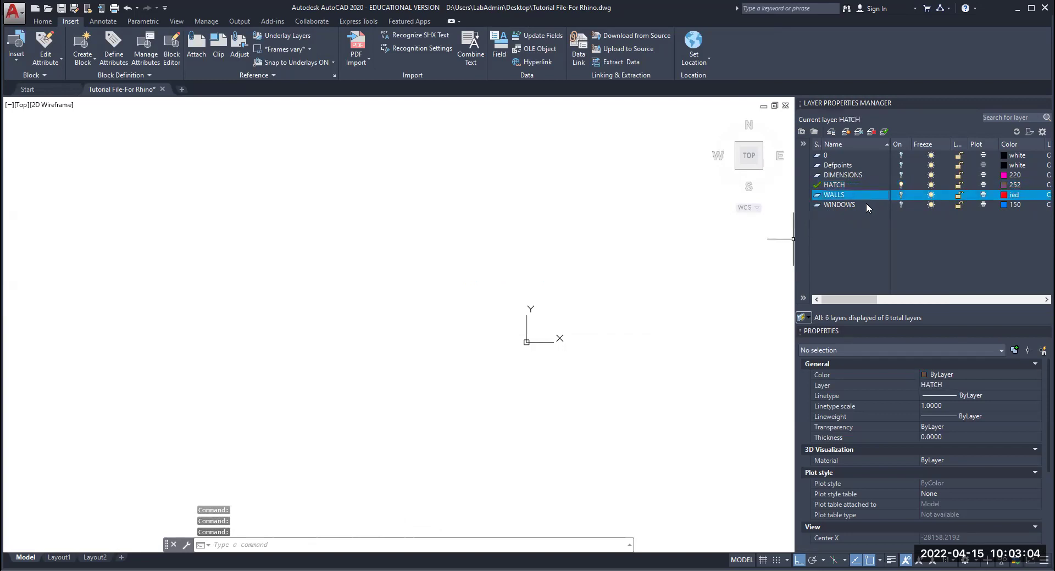
click(901, 194)
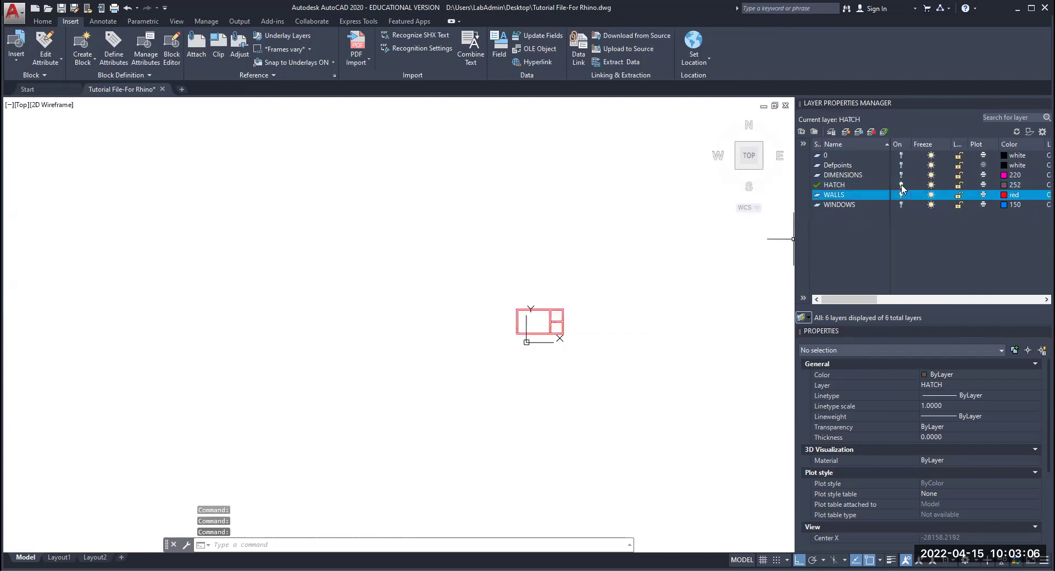
click(901, 184)
click(525, 283)
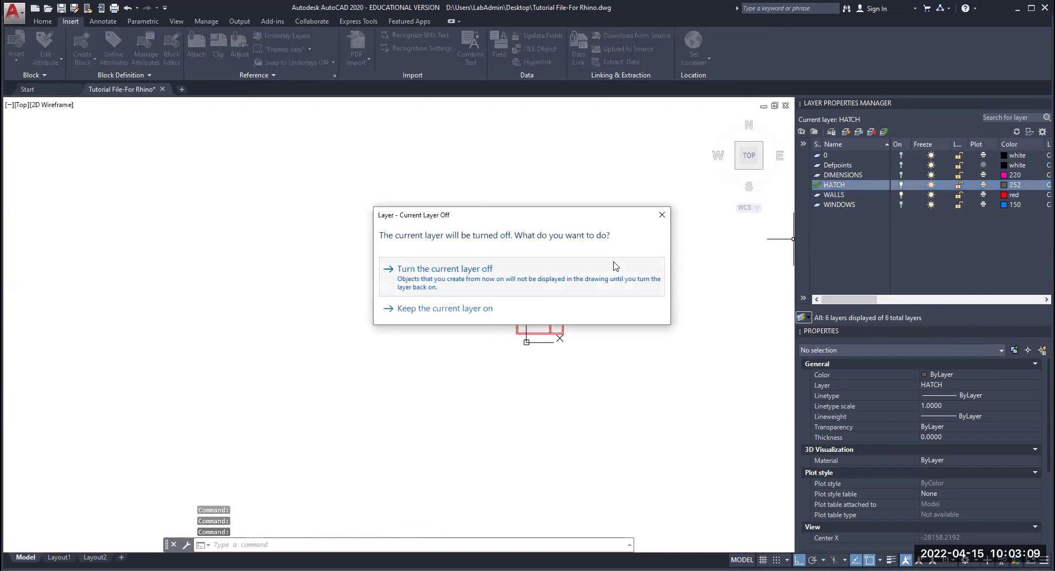
click(900, 205)
Step: Erase the three inner pane lines of the two windows in the plan's right exterior wall, keeping their end lines
scroll(626, 327, up, 8)
scroll(462, 318, up, 8)
click(503, 305)
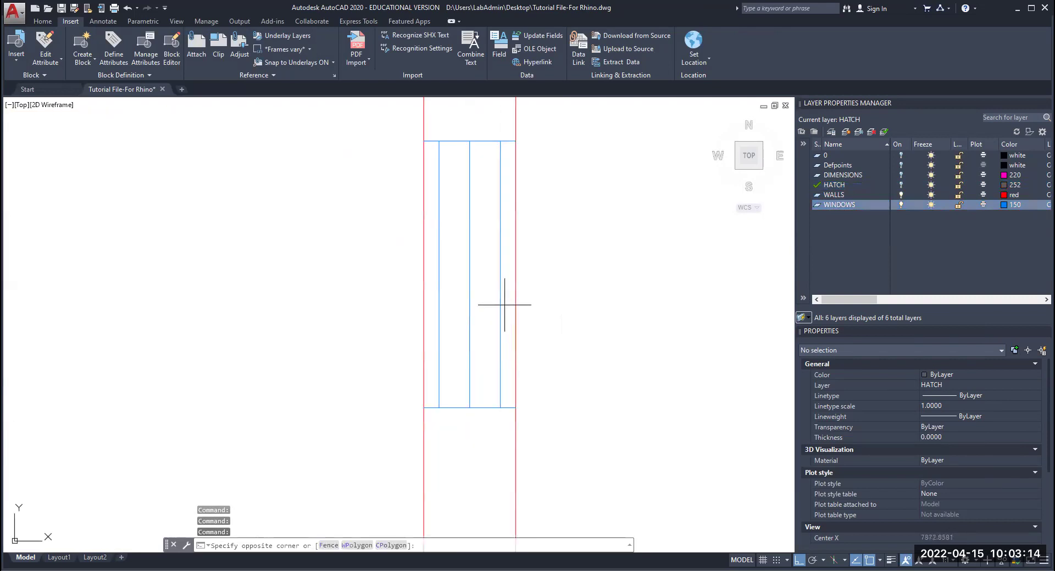
click(504, 305)
key(Delete)
scroll(506, 322, down, 6)
scroll(546, 317, up, 4)
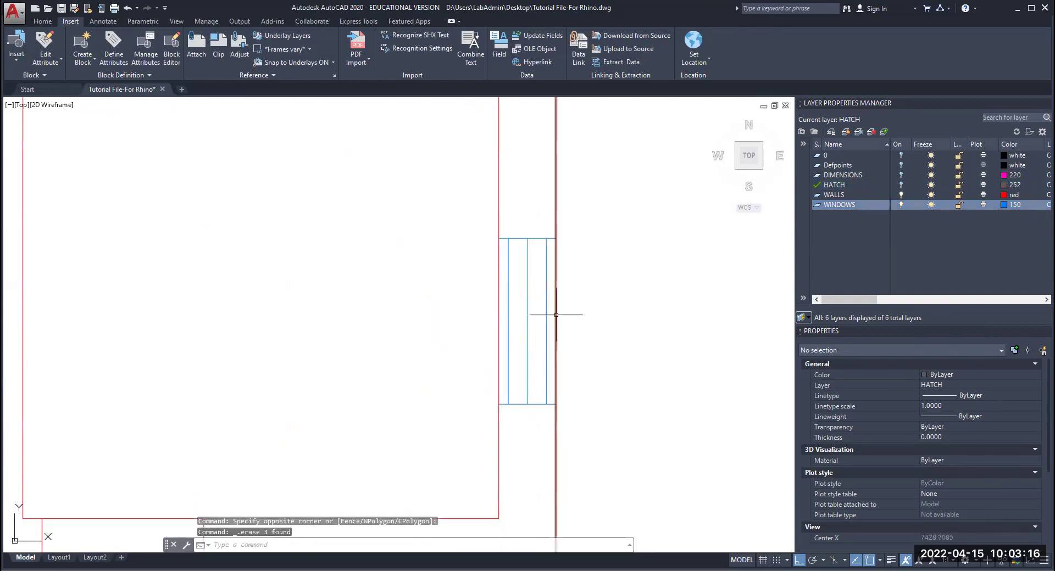
click(551, 317)
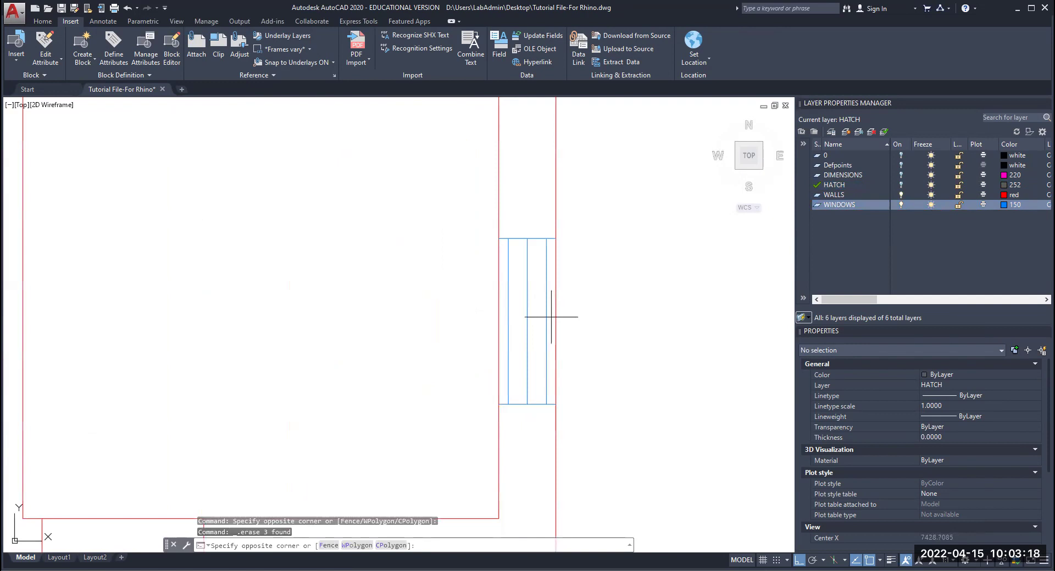
Step: Erase the inner pane lines of the windows in the upper, left and lower exterior walls of the large room
scroll(551, 316, down, 5)
scroll(346, 313, up, 3)
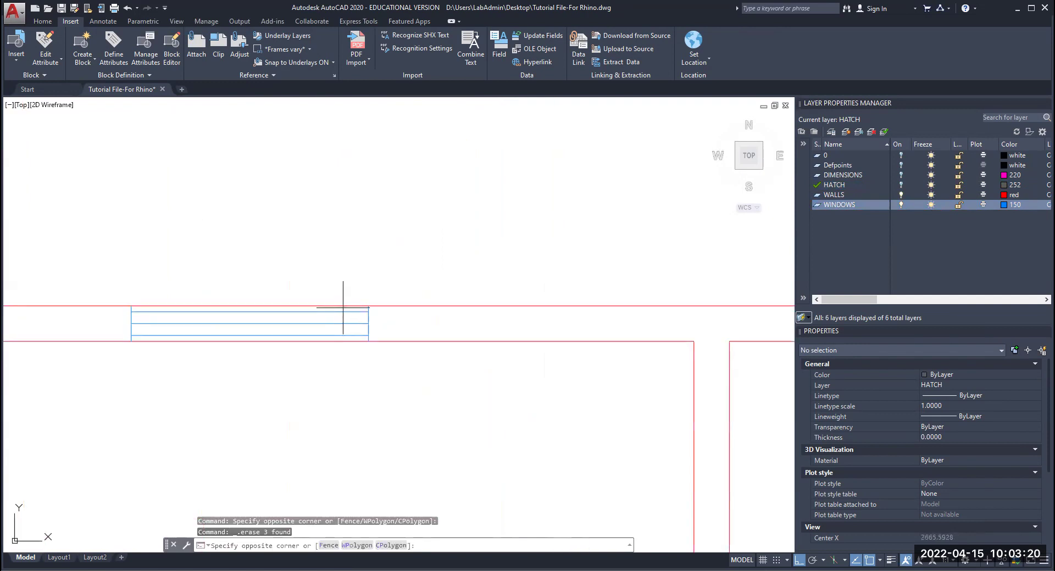
key(Escape)
scroll(308, 357, down, 5)
scroll(294, 406, up, 5)
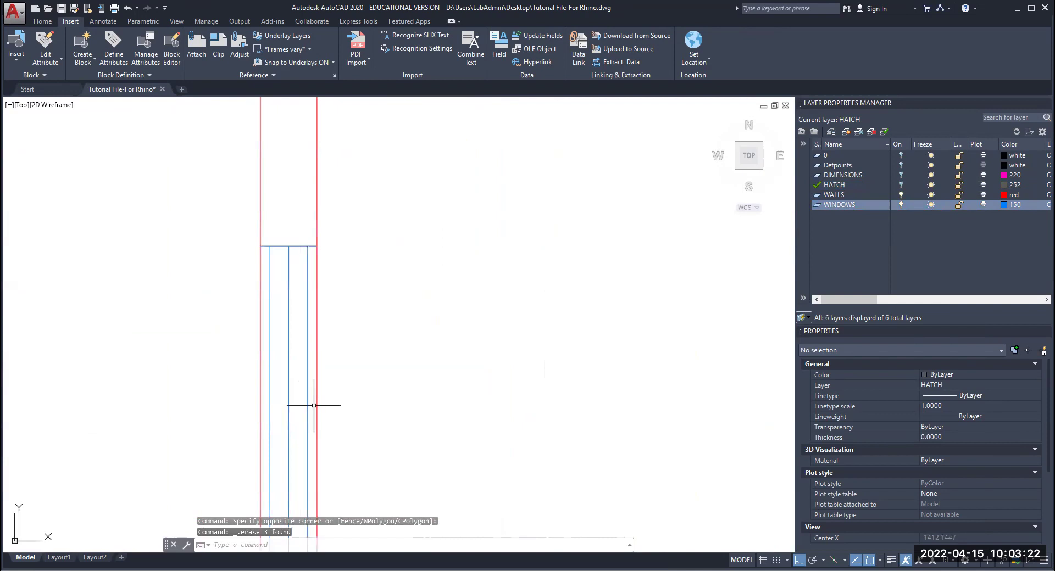
click(312, 406)
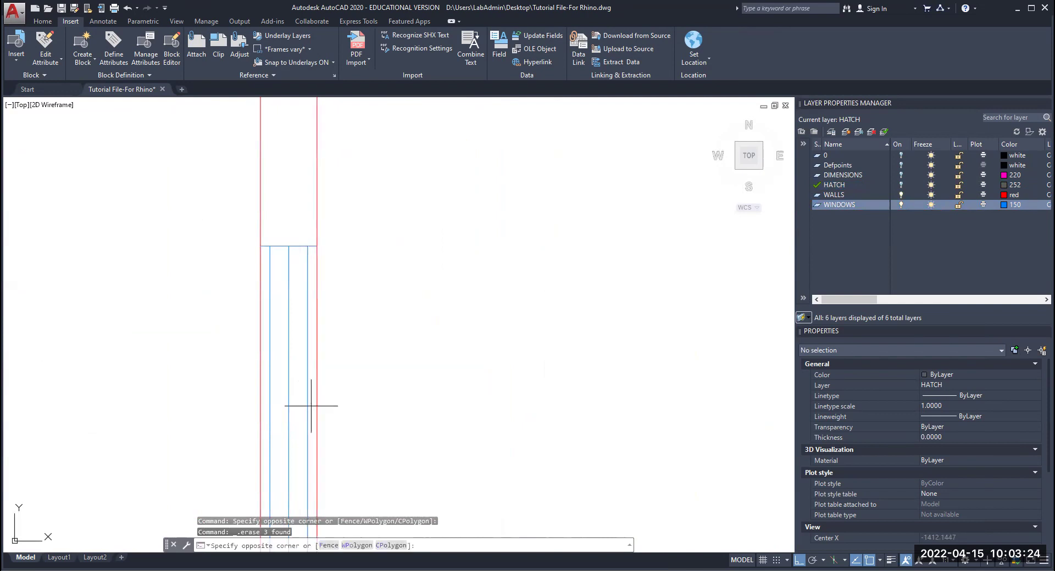
key(Escape)
scroll(401, 436, down, 5)
scroll(405, 376, up, 5)
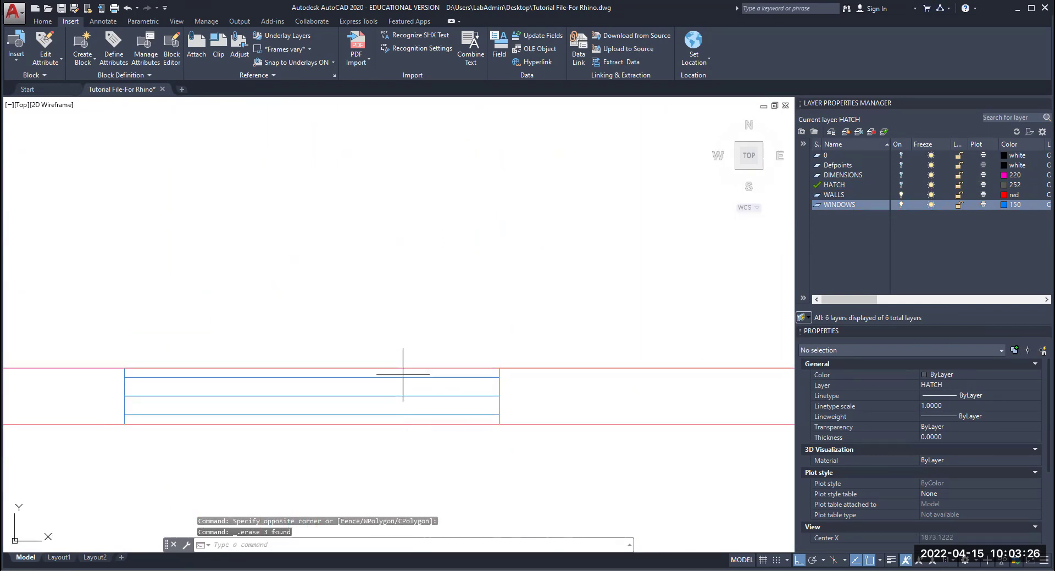
scroll(336, 354, down, 5)
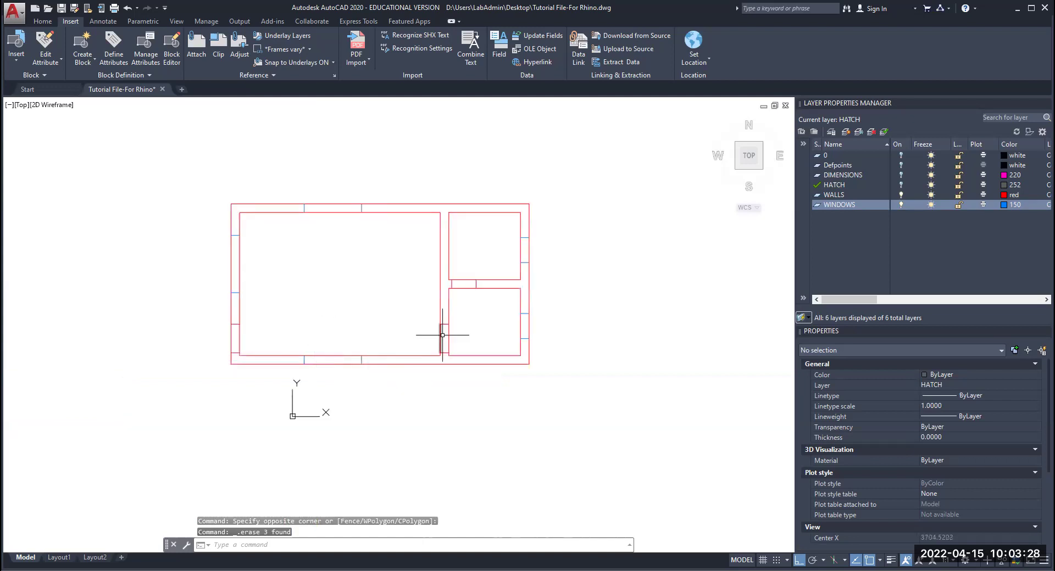
Step: Try to delete the DIMENSIONS layer and dismiss the message
scroll(455, 292, up, 4)
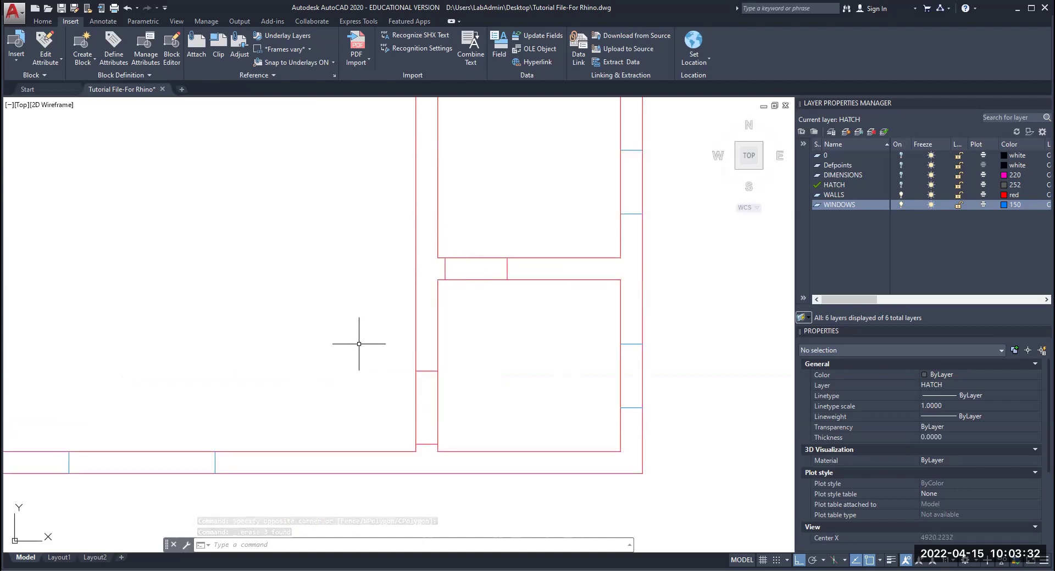
scroll(407, 352, down, 2)
click(860, 194)
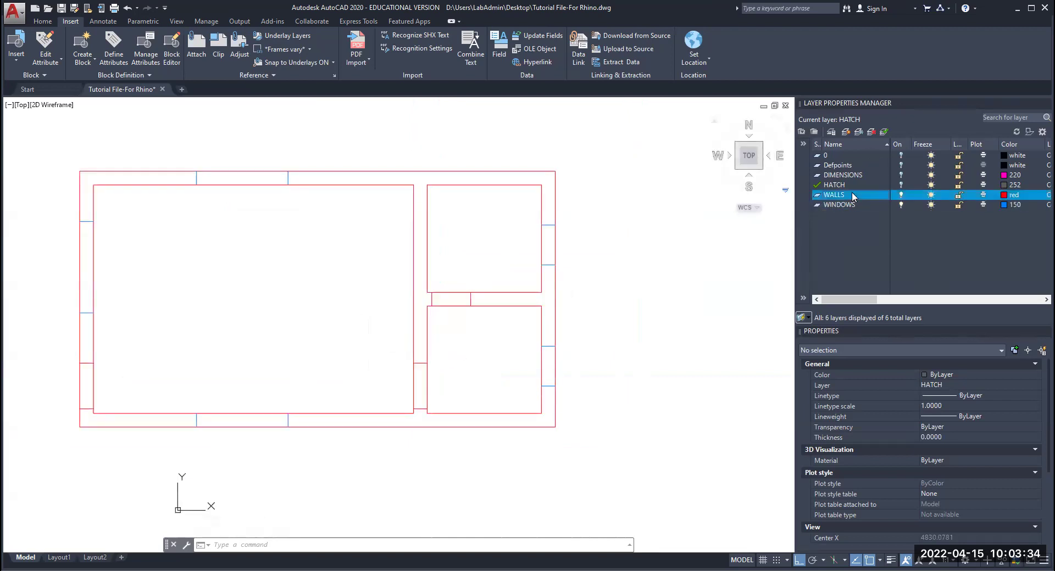
click(859, 175)
click(841, 205)
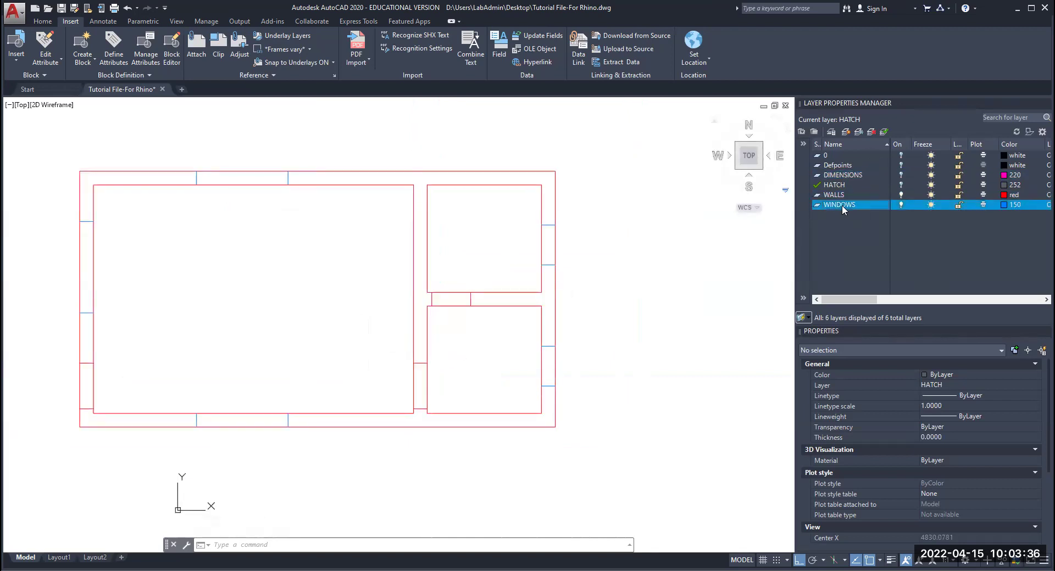
click(839, 176)
key(Delete)
click(603, 311)
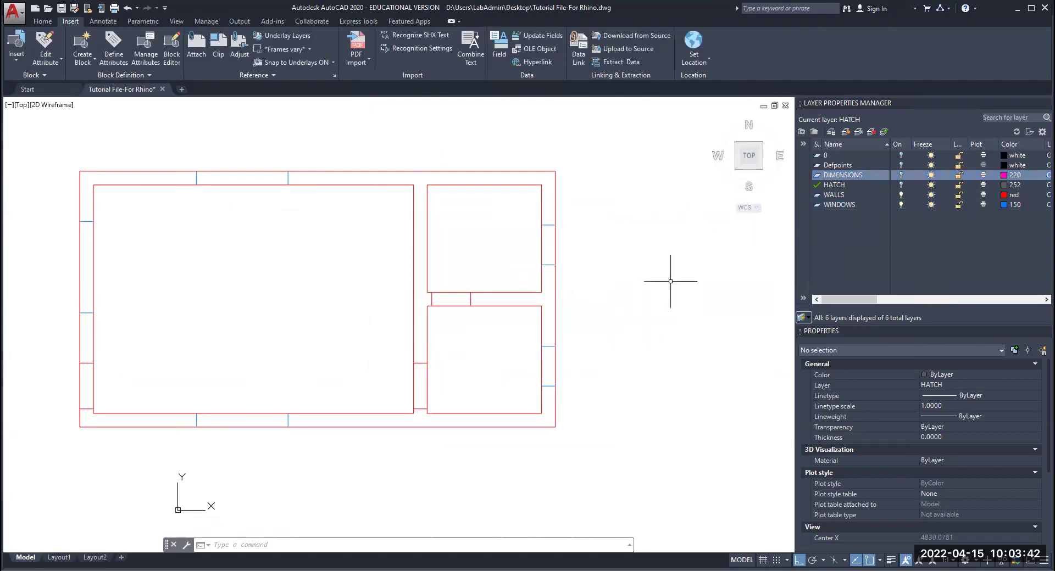
key(Escape)
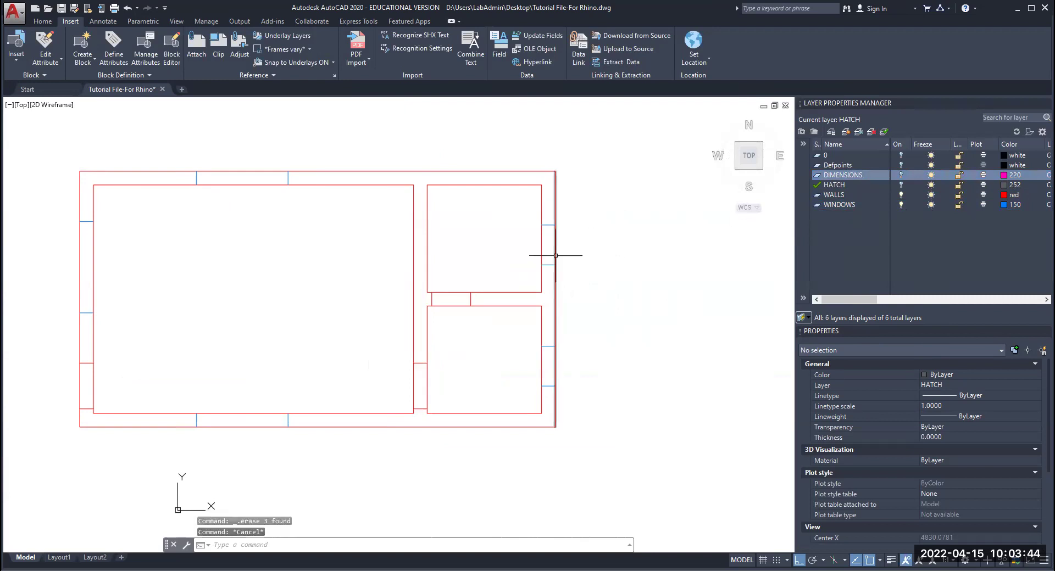
Step: Check the cleaned-up floor plan as a whole and save the drawing
scroll(277, 262, down, 2)
scroll(671, 301, up, 2)
scroll(431, 306, down, 6)
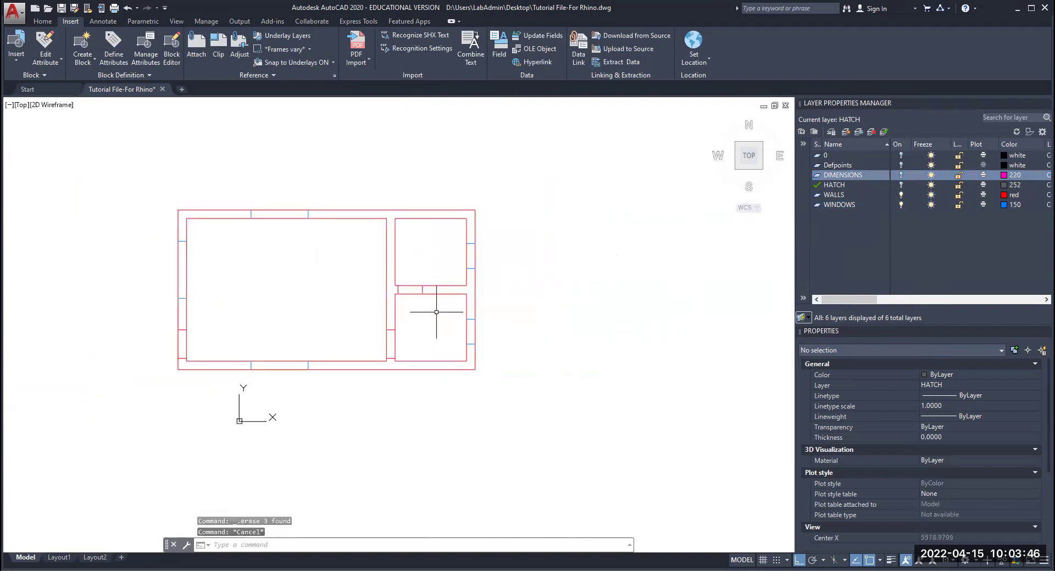
scroll(526, 337, up, 4)
key(ctrl+s)
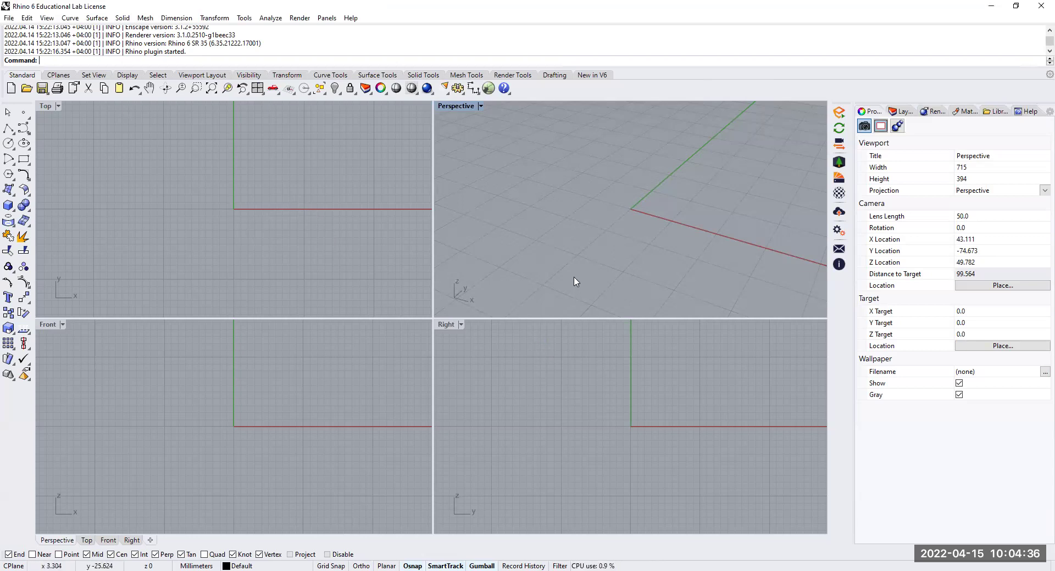
Step: Switch to Rhino and import the drawing Tutorial File-For Rhino from the Desktop
click(8, 18)
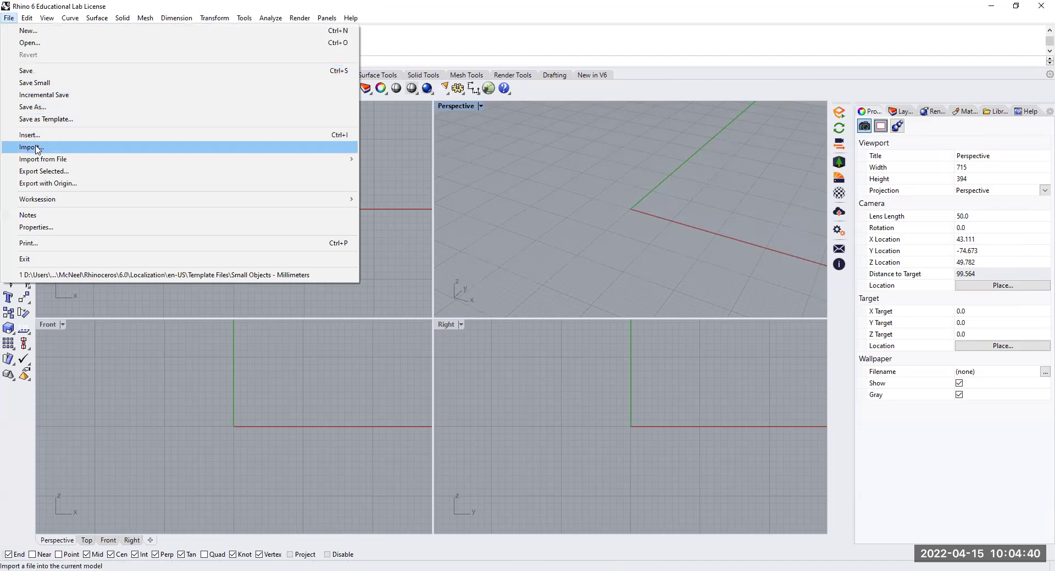
click(38, 148)
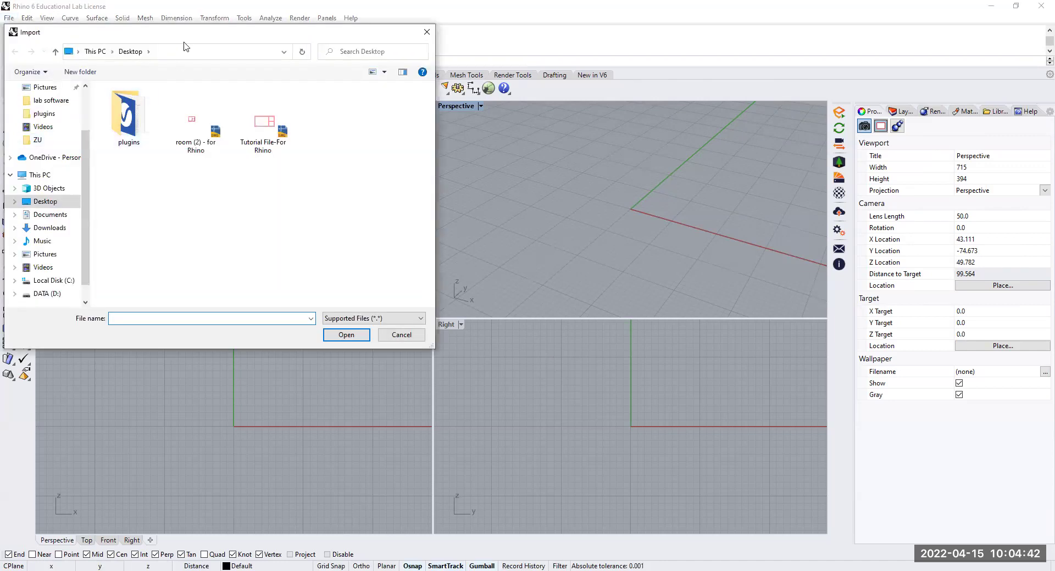
click(360, 264)
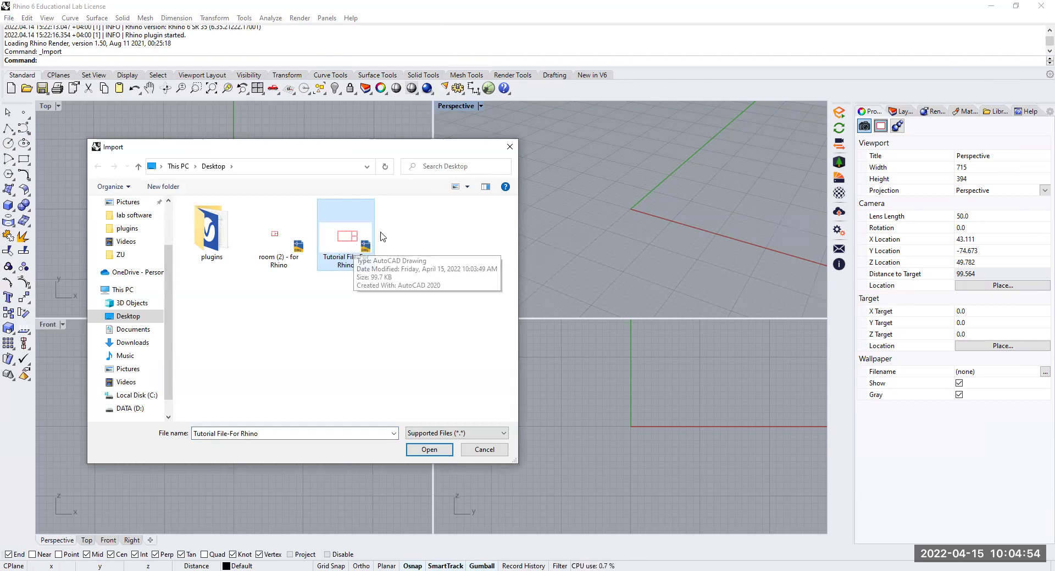
click(429, 452)
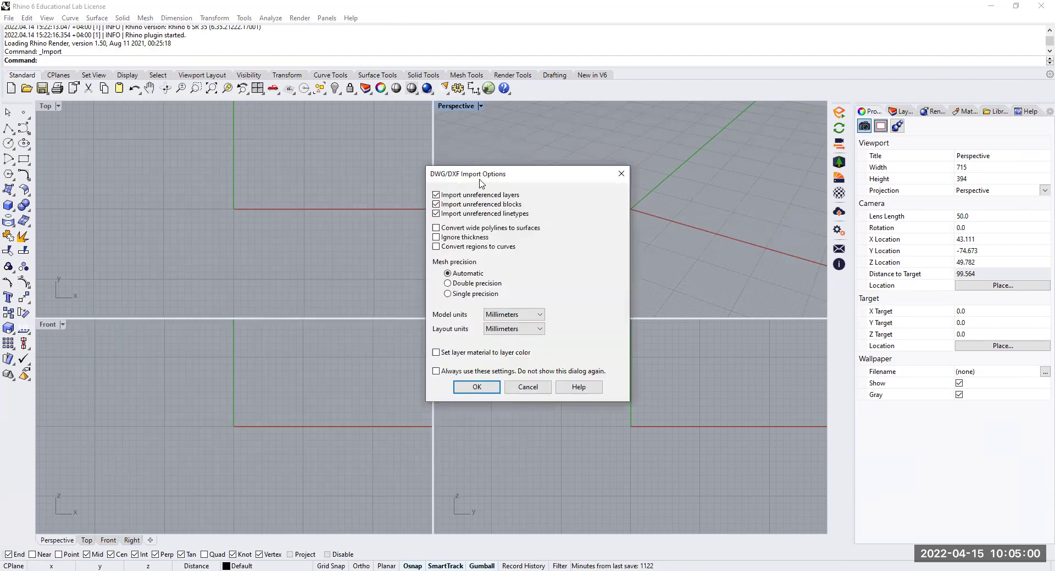
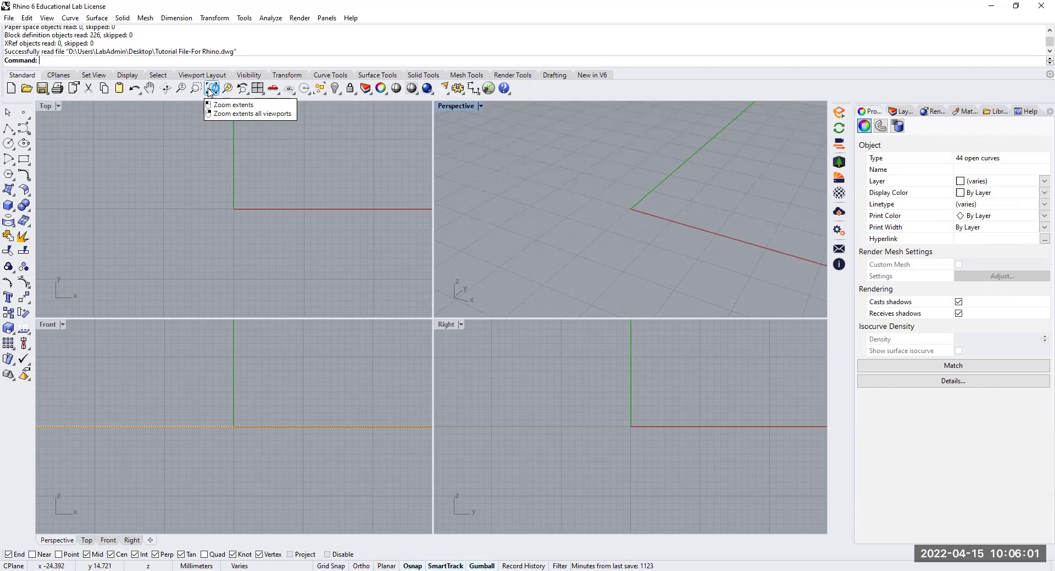
Step: Zoom all viewports to the extents of the imported plan and deselect its curves
click(210, 90)
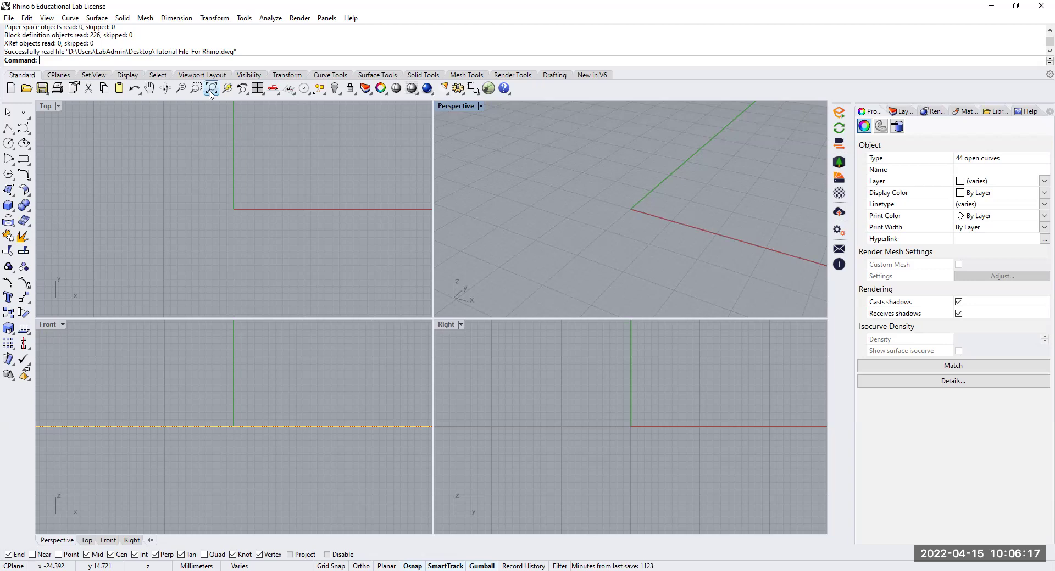
right_click(209, 91)
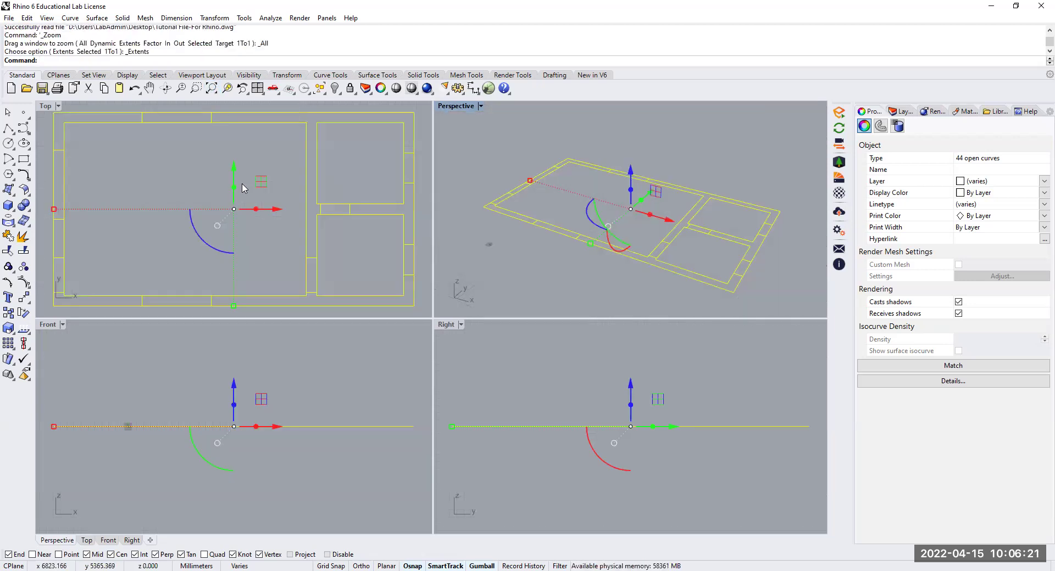
click(459, 247)
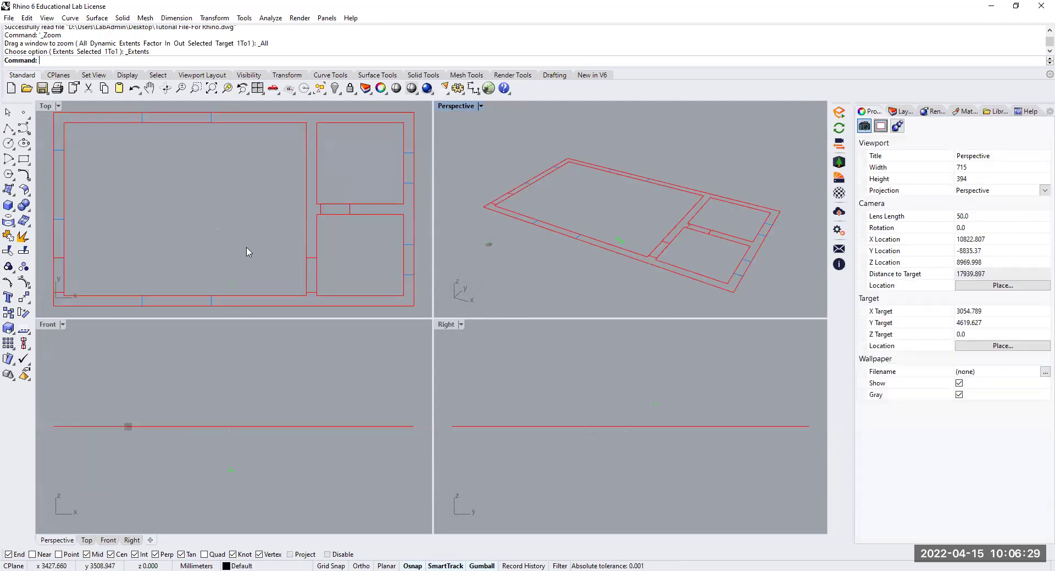
Step: Delete the DIMENSIONS and HATCH layers from the imported floor plan
click(901, 111)
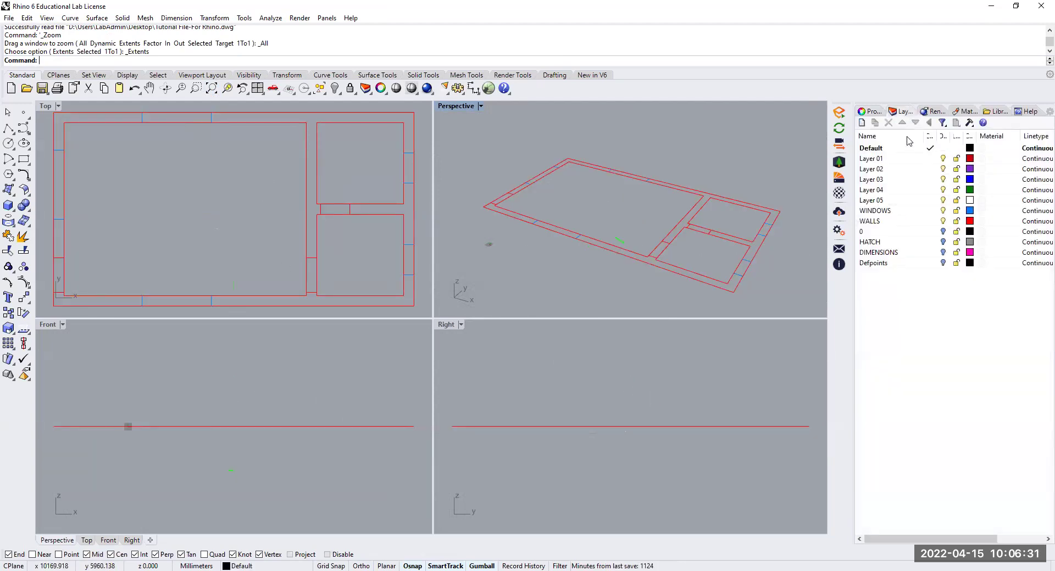
click(883, 253)
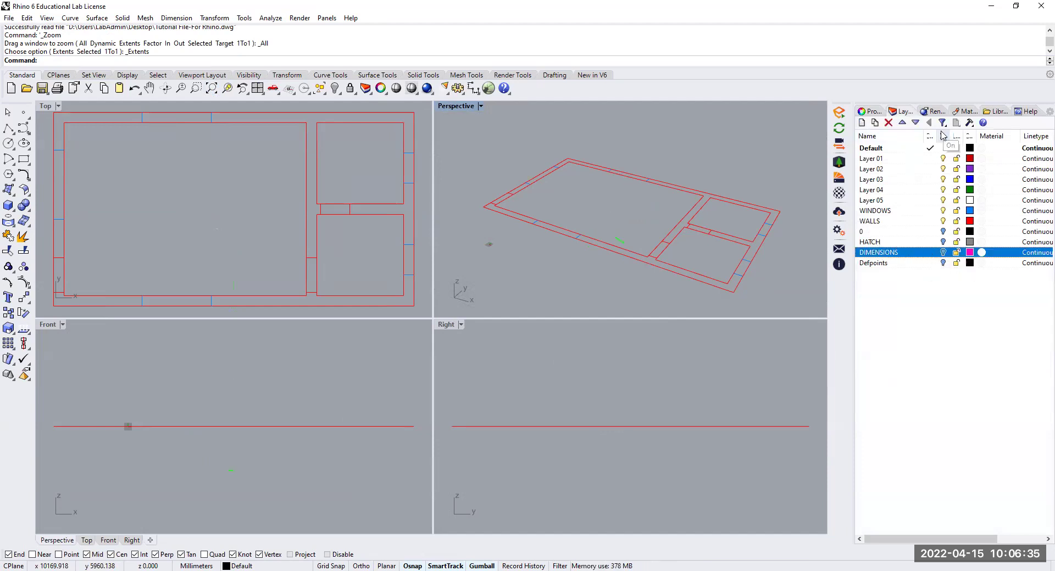
click(888, 124)
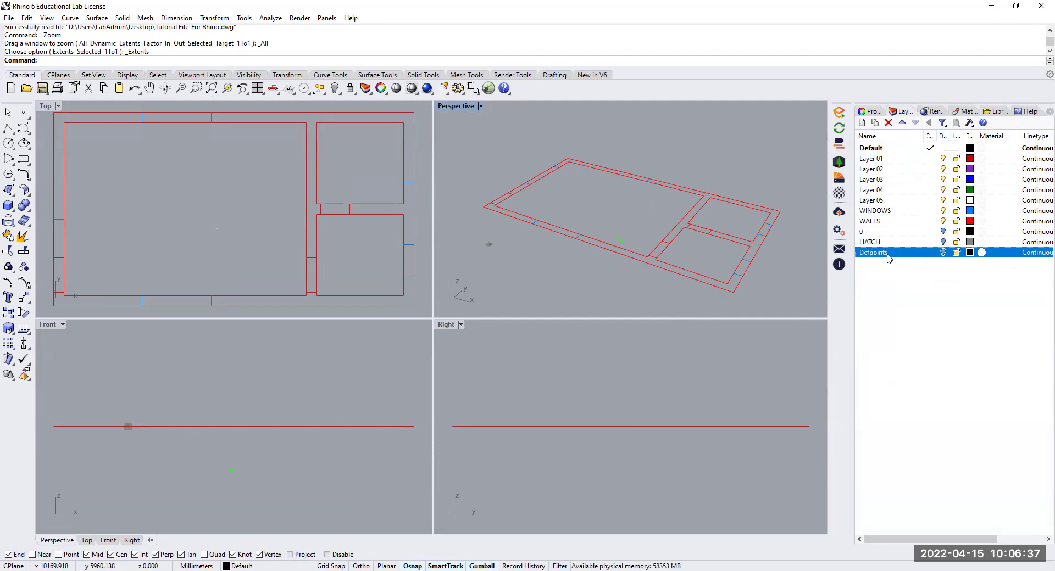
click(885, 242)
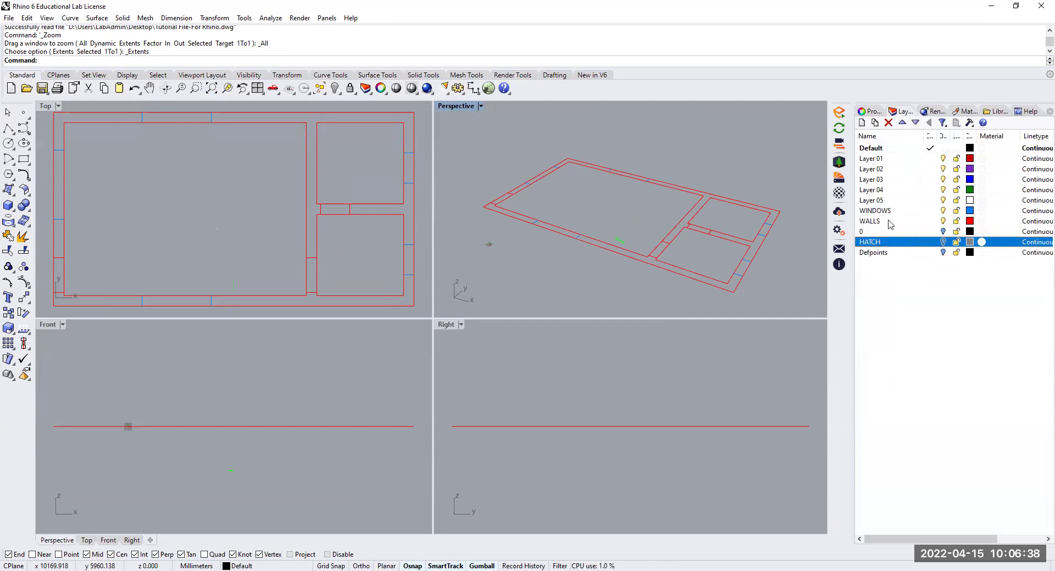
click(888, 124)
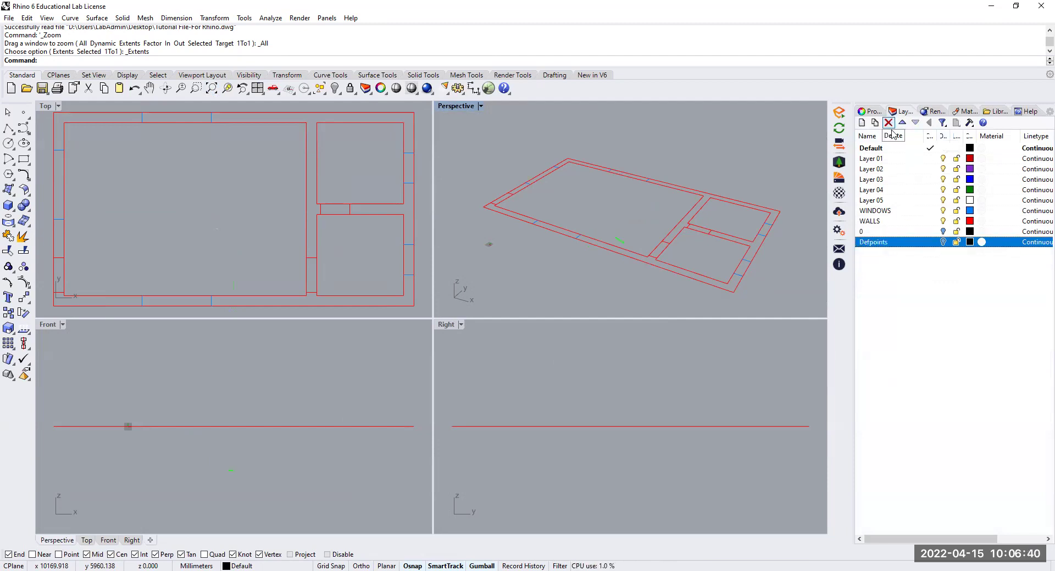
Step: Try to delete layer 0 and dismiss the block definition message
click(896, 232)
click(901, 211)
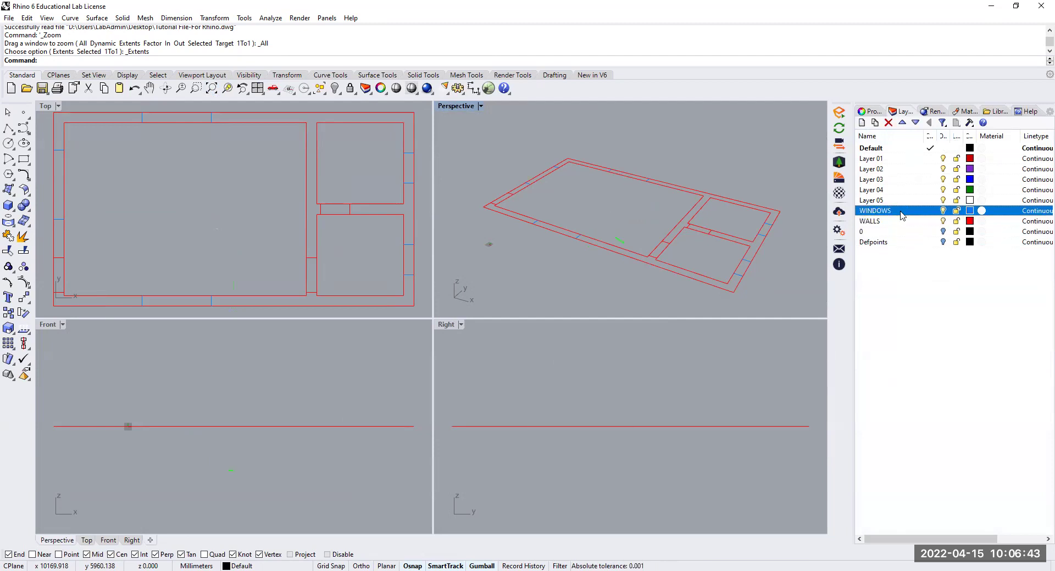
click(899, 221)
click(892, 232)
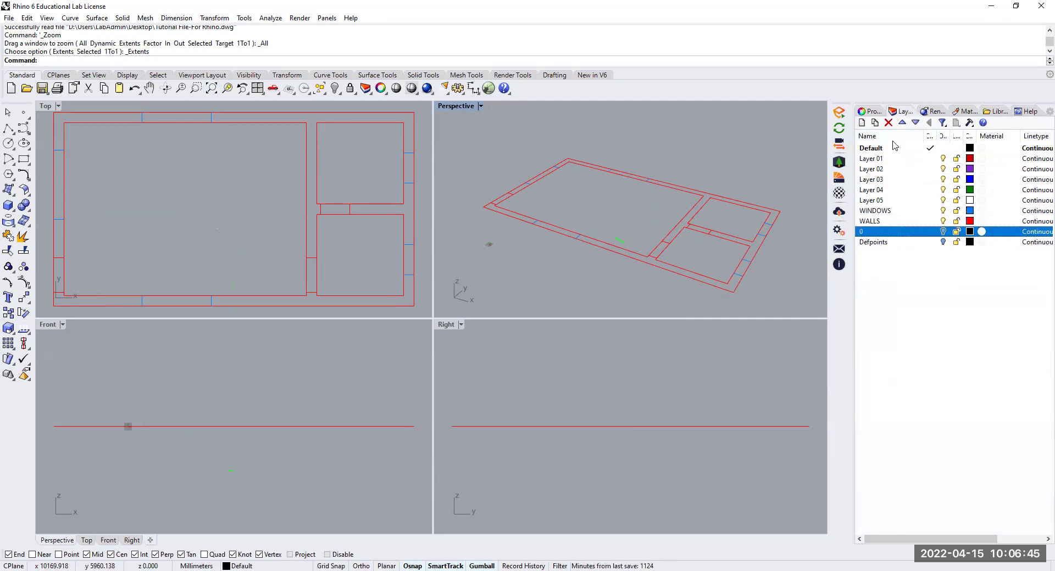
click(888, 123)
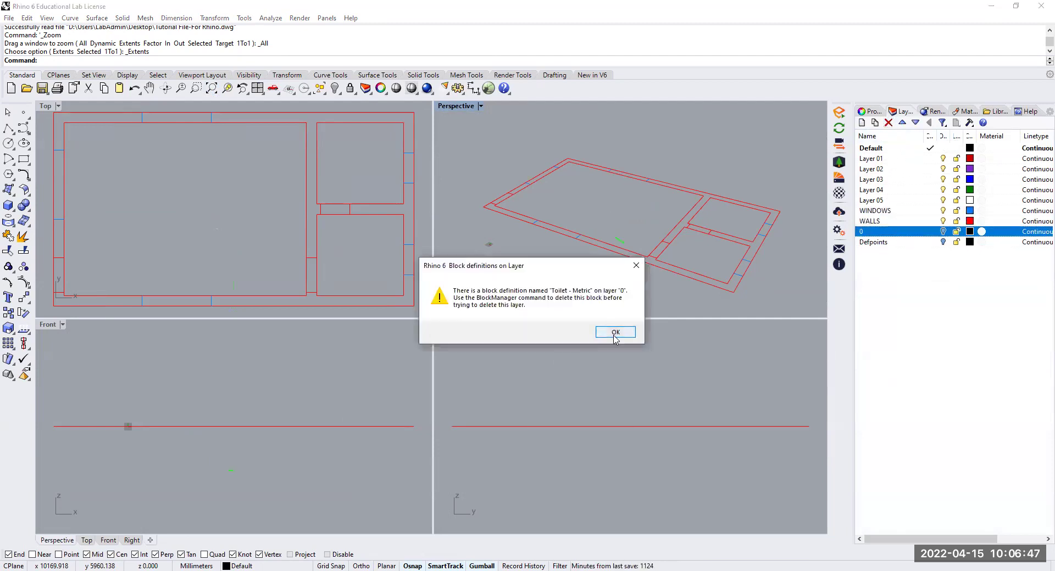
click(614, 334)
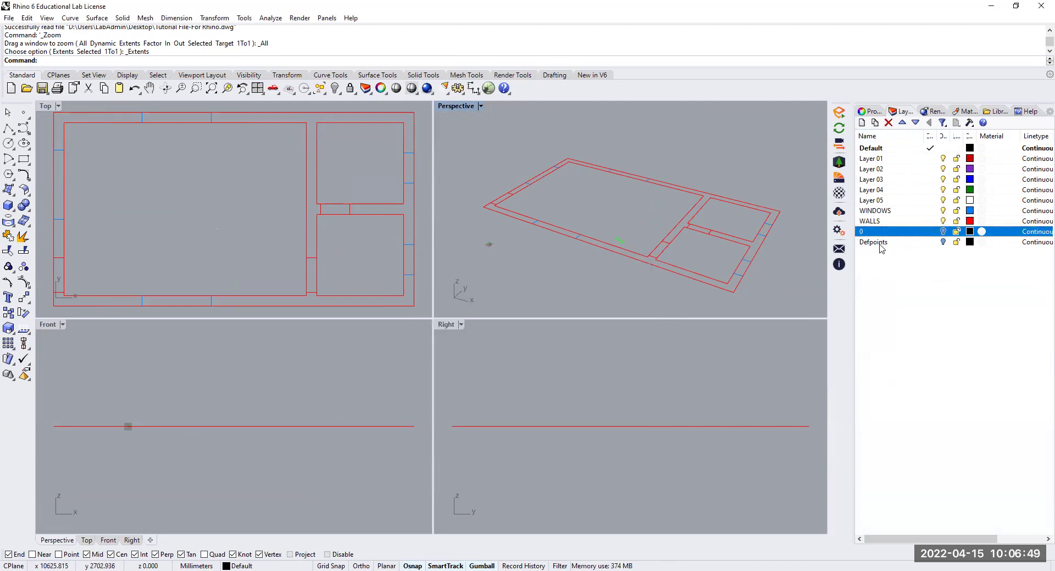
Step: Make WALLS the current layer
click(877, 243)
click(860, 221)
click(869, 211)
click(868, 220)
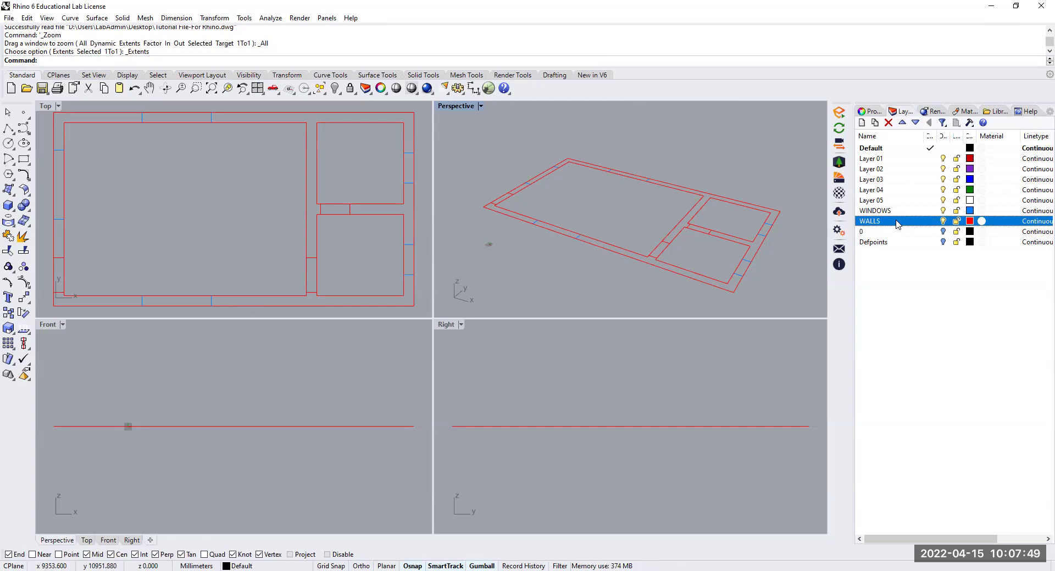
click(930, 222)
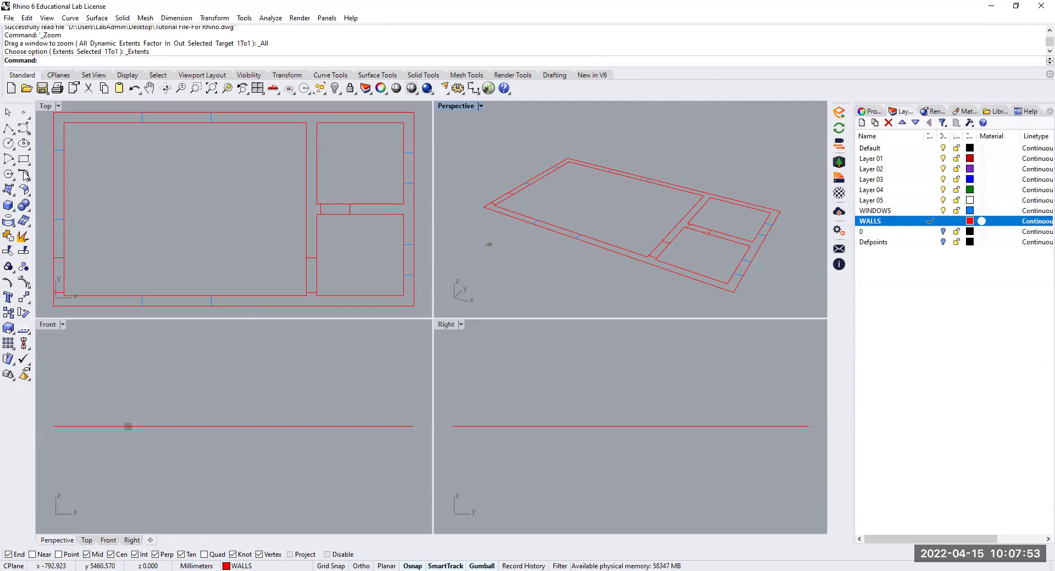
Step: Join the curves along all four sides of the outer wall outline into one closed curve
click(121, 297)
click(128, 309)
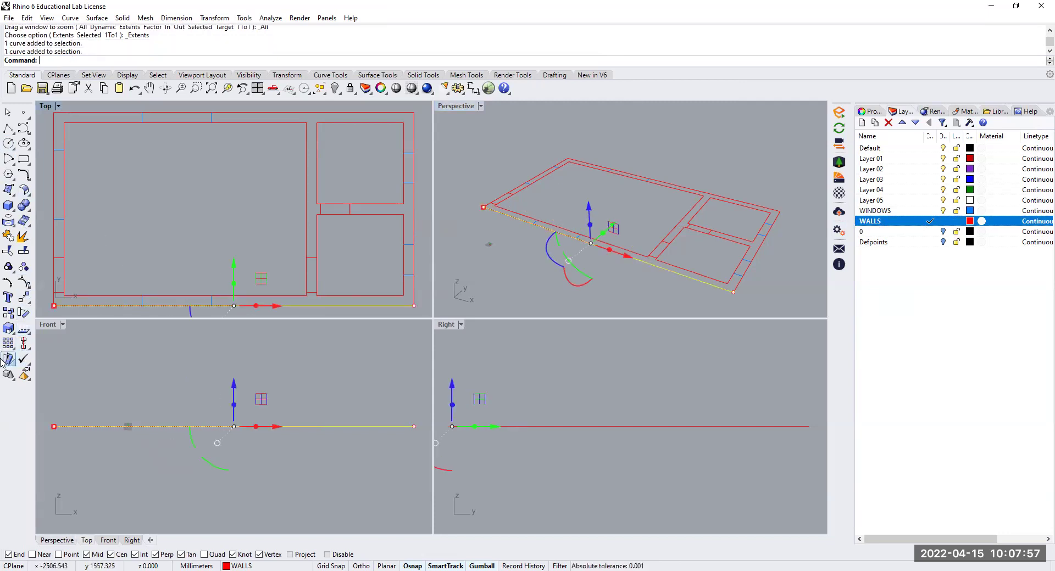
key(Escape)
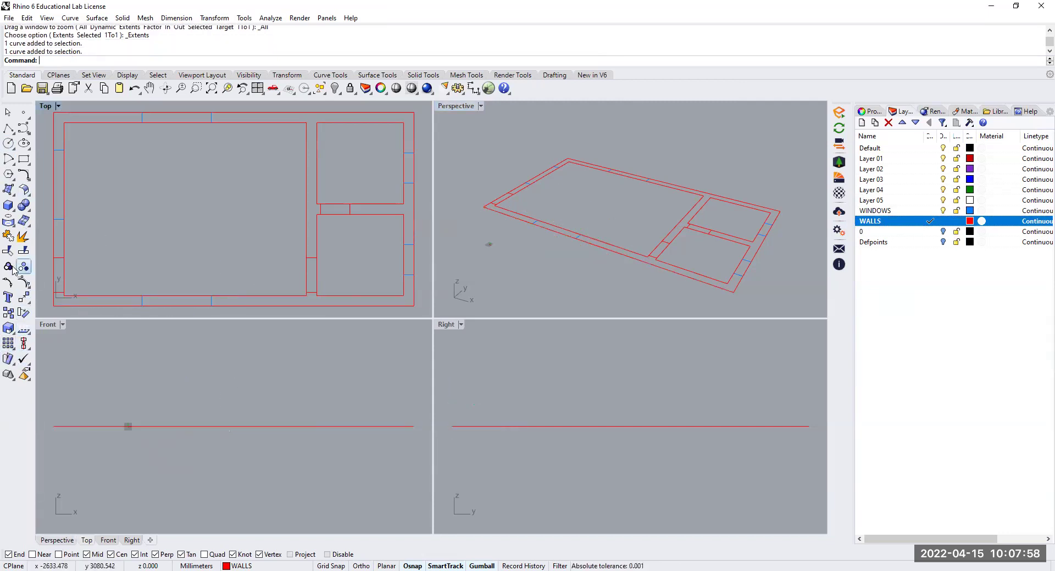
click(7, 238)
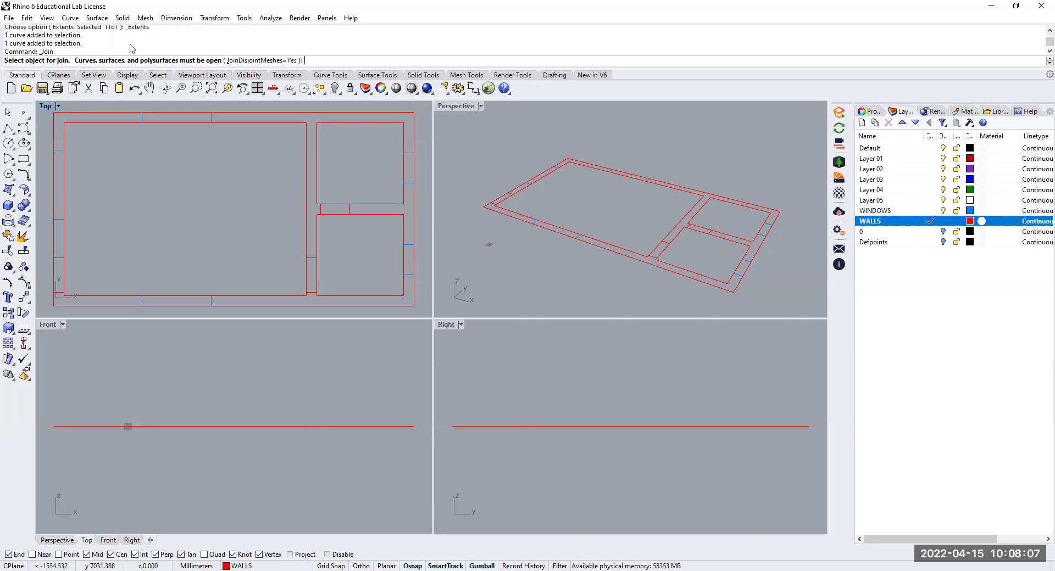
click(260, 306)
click(414, 299)
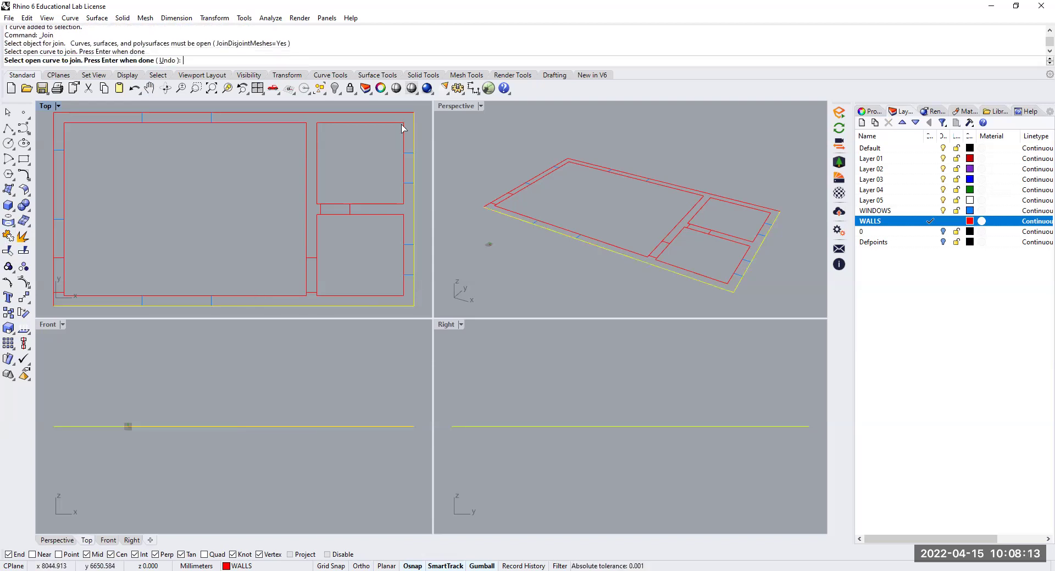
click(400, 113)
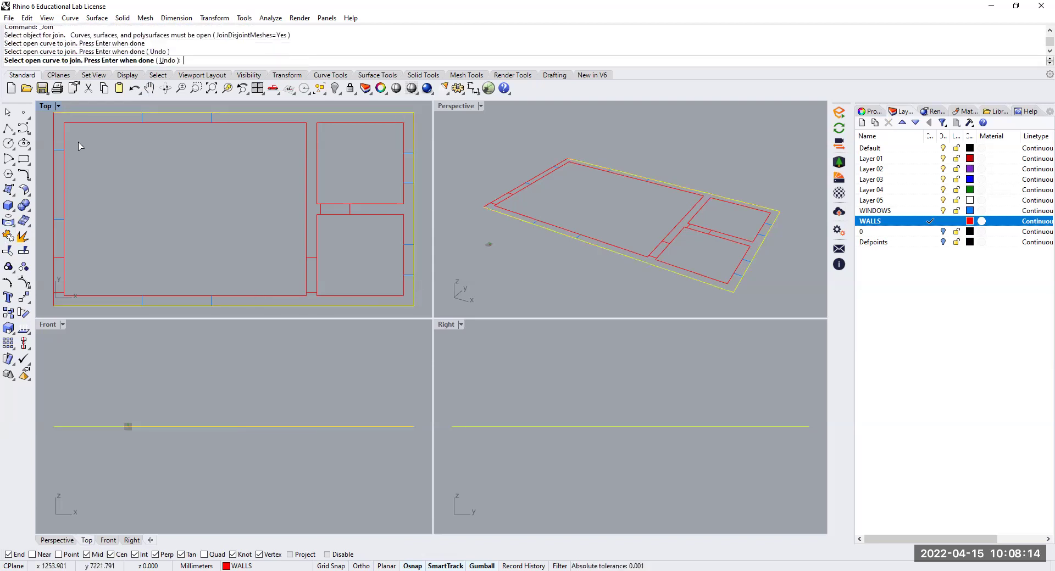
click(54, 187)
click(55, 279)
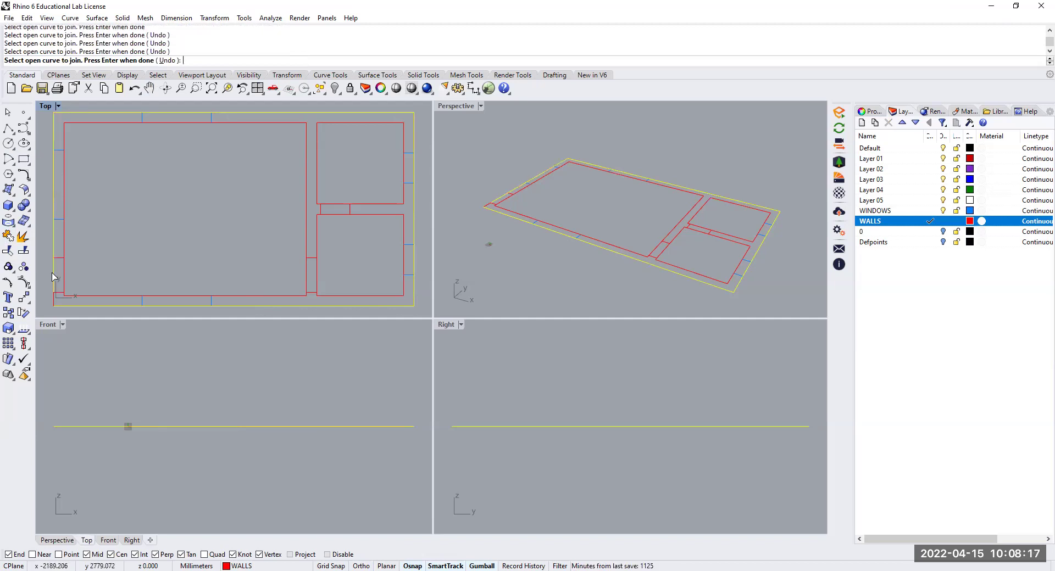
key(Return)
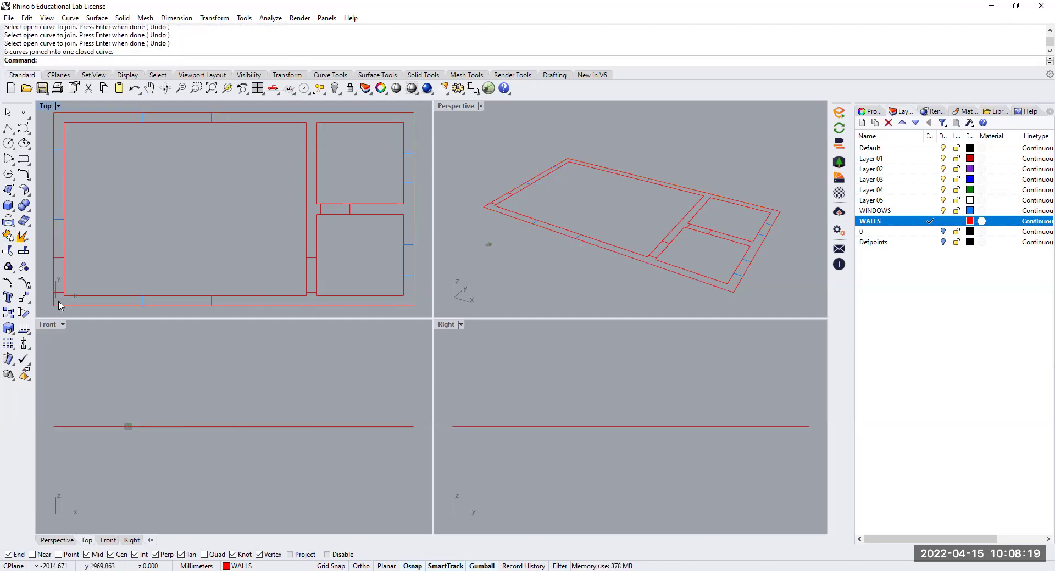
Step: Check that the outer wall outline selects as a single curve and deselect it
click(59, 306)
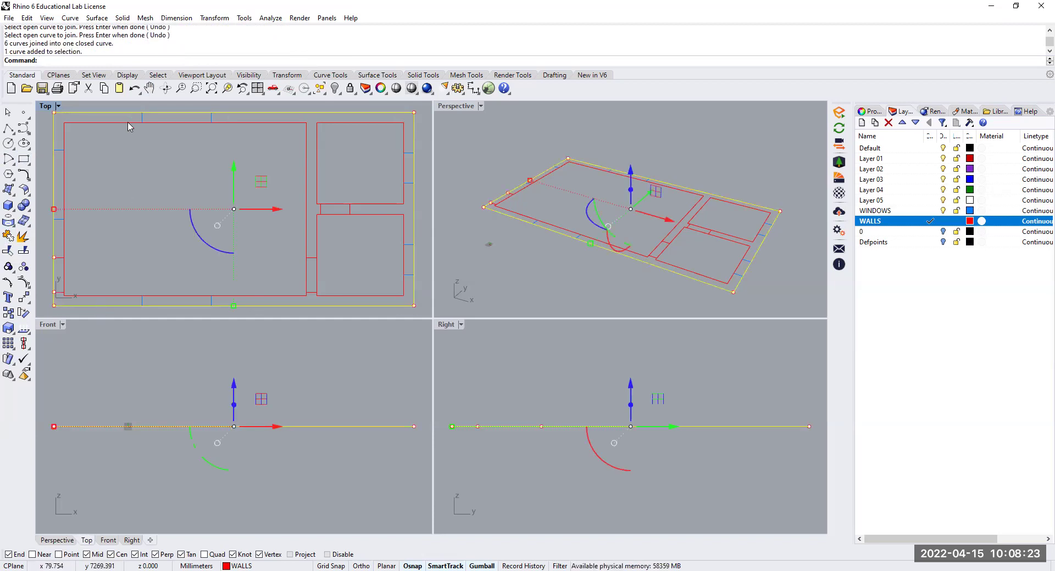
click(145, 257)
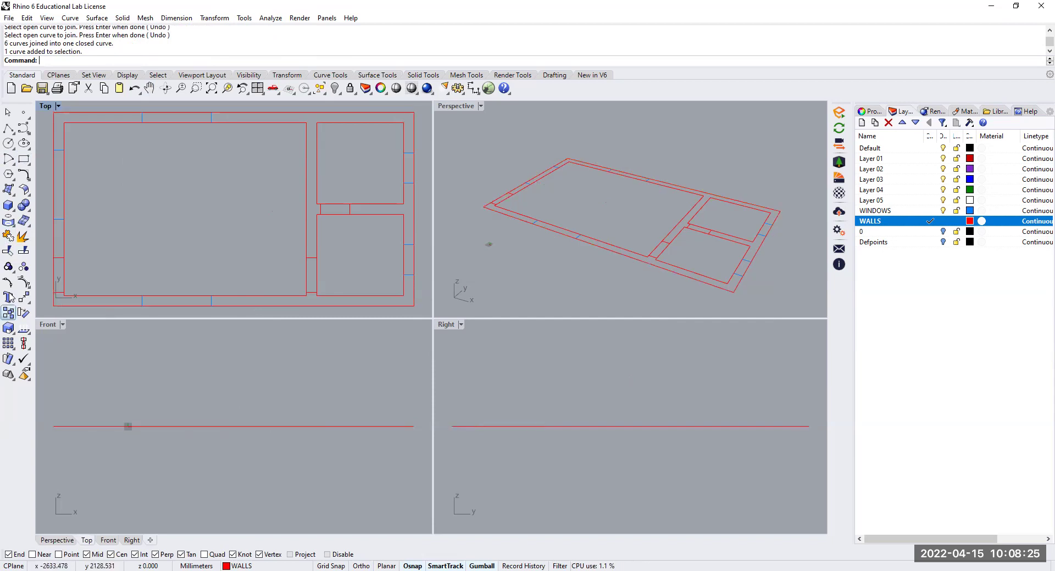
click(84, 306)
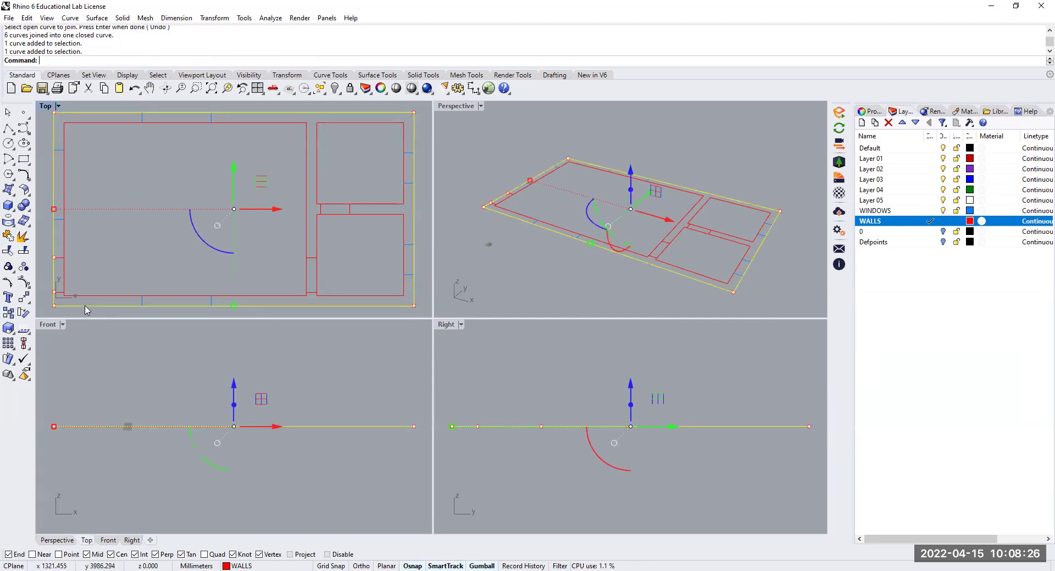
click(115, 237)
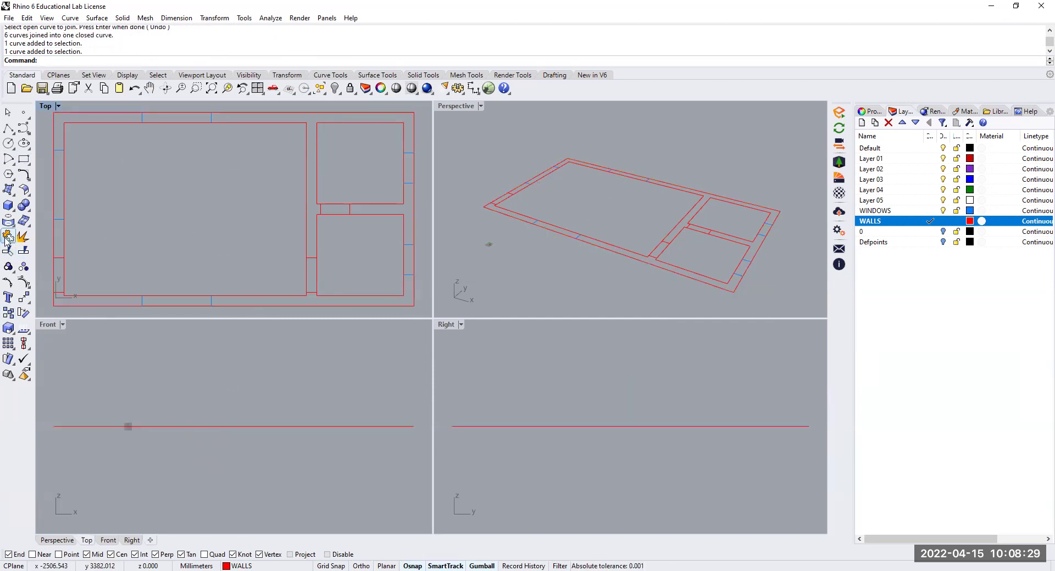
Step: Join the inner wall curves of the large room into one closed curve, accepting the joins across the gaps, and check it by selecting it
click(7, 237)
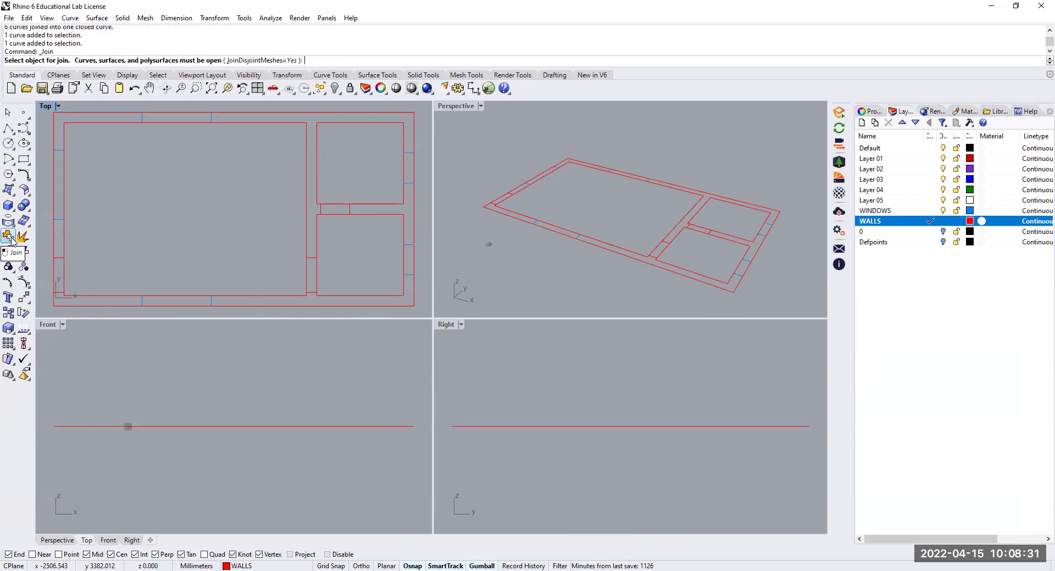
click(65, 284)
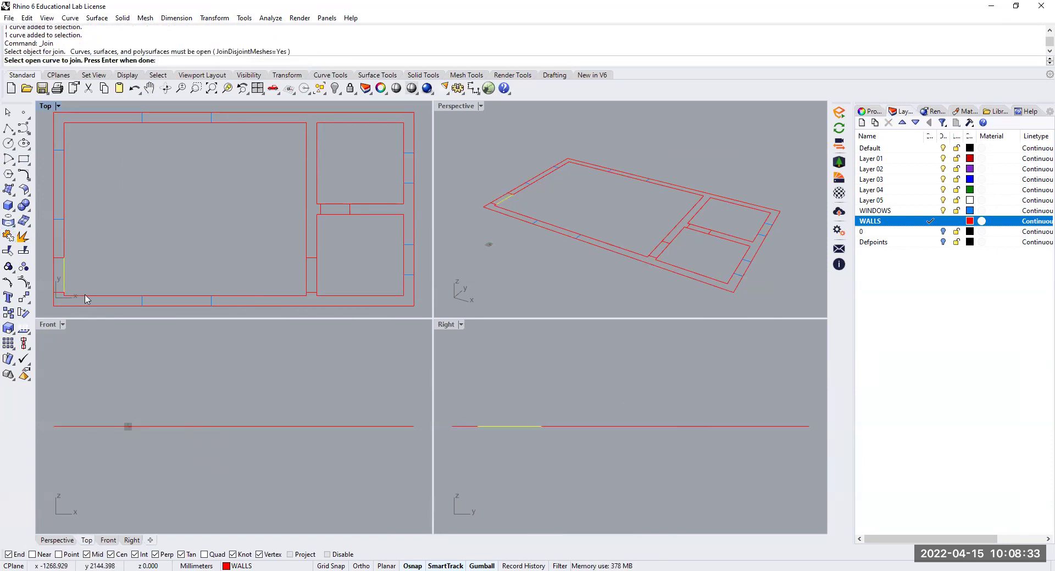
click(85, 297)
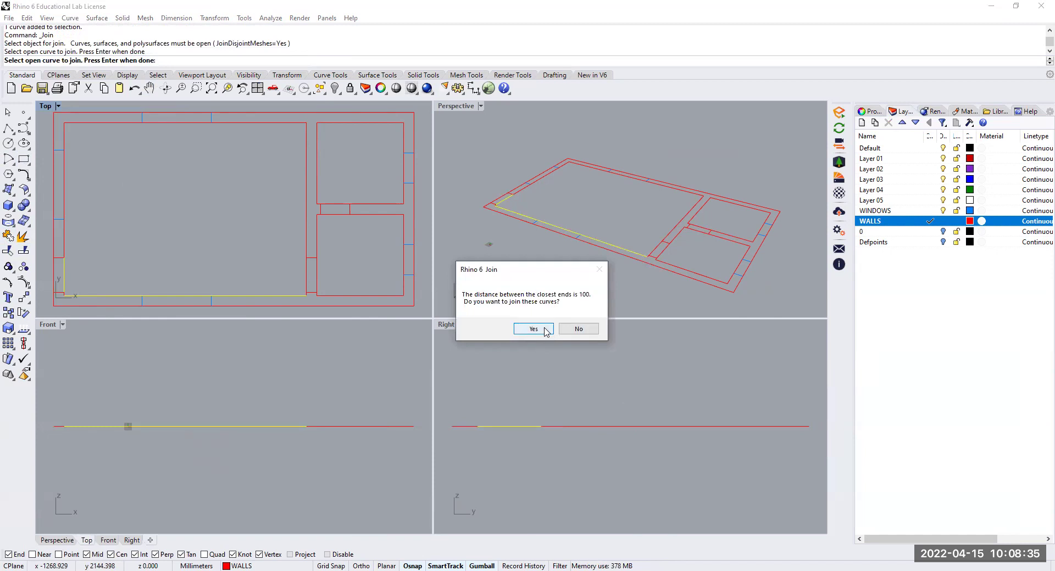
click(552, 336)
click(306, 283)
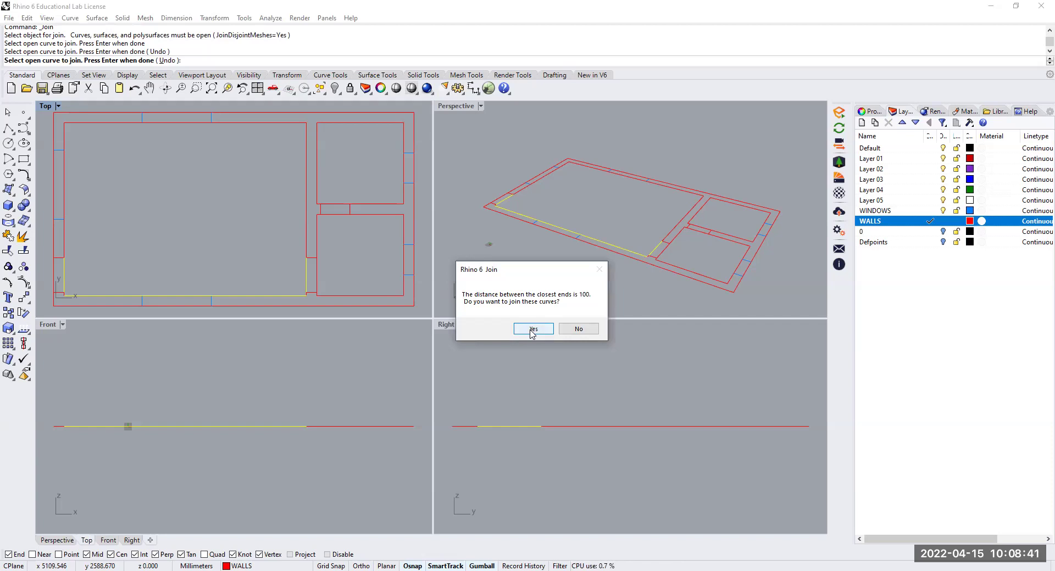
click(532, 329)
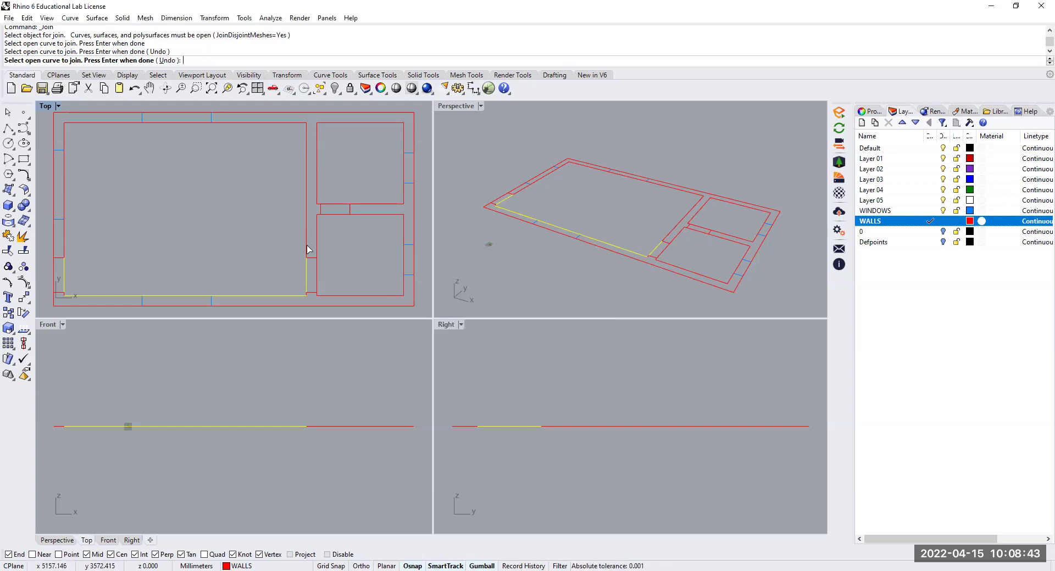
click(306, 248)
click(231, 126)
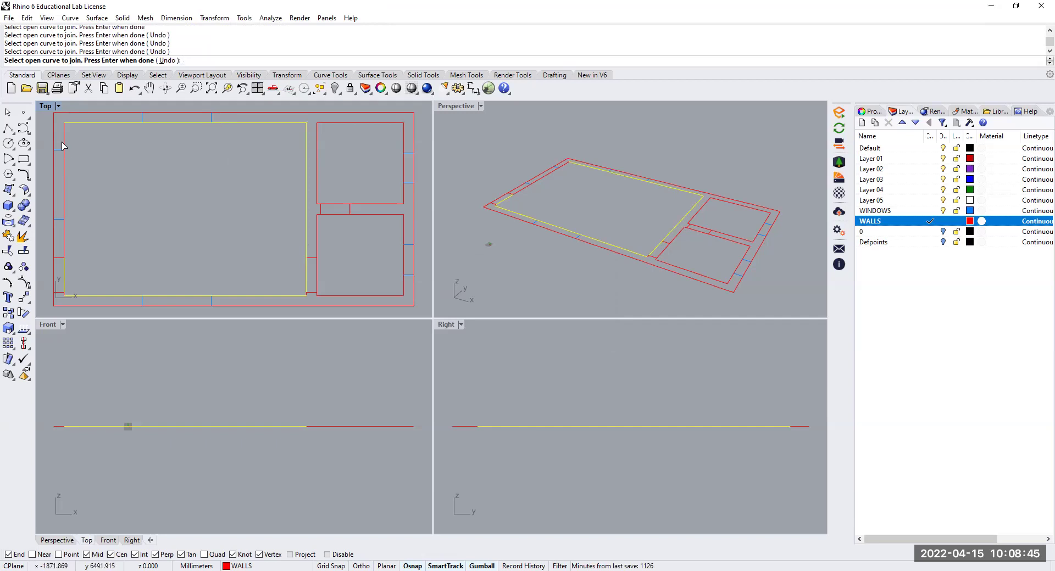
key(Return)
click(64, 231)
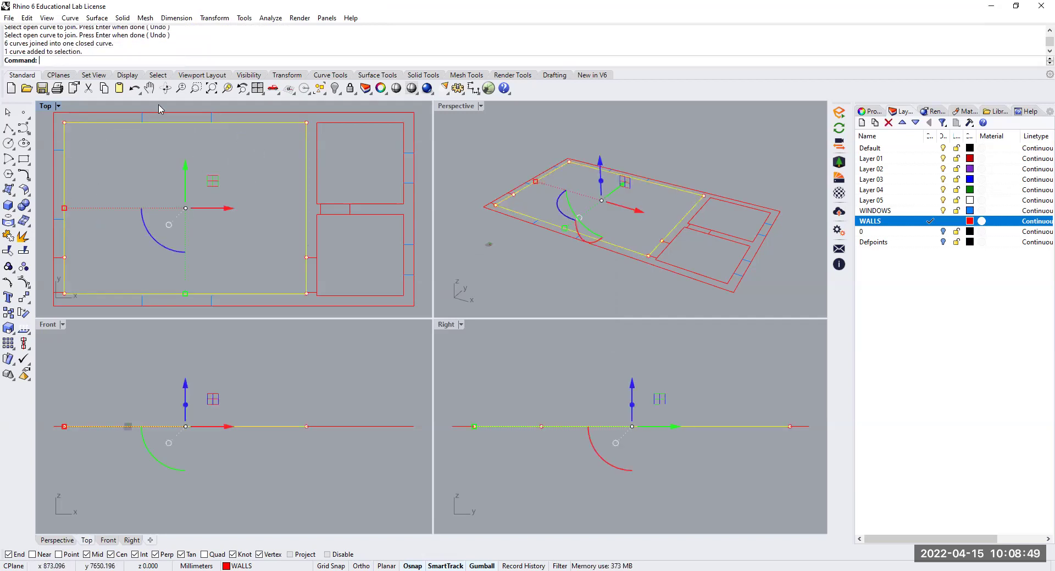
key(Escape)
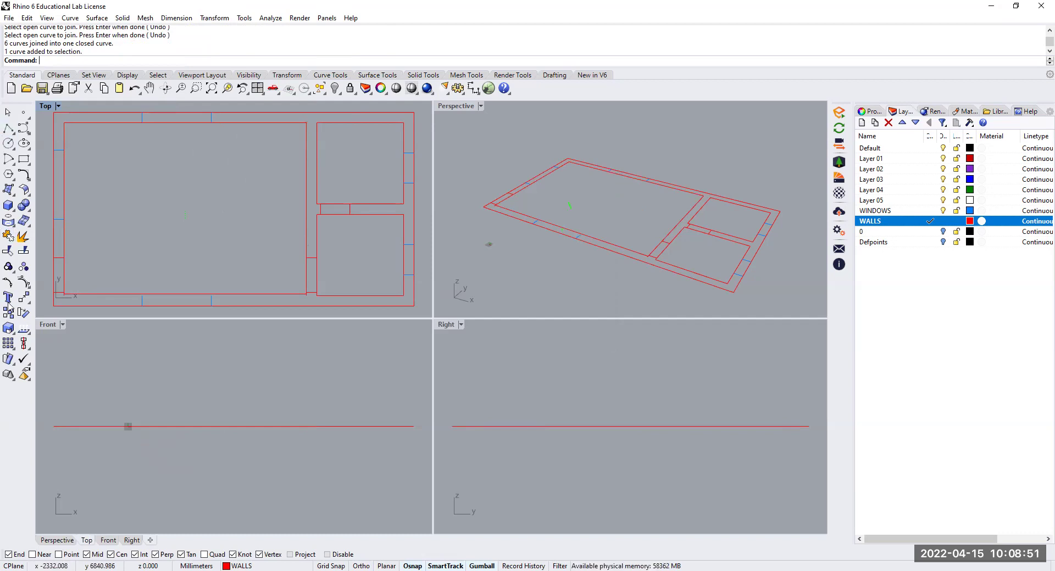
Step: Join the inner wall curves of the lower small room, including the short segment at its upper corner, into one closed curve
click(7, 237)
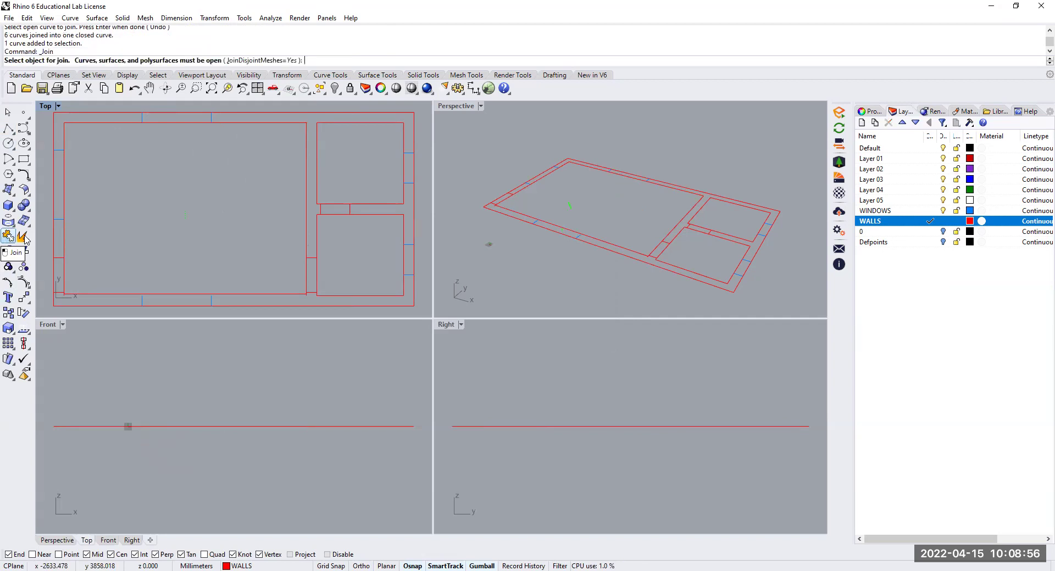
click(377, 216)
click(328, 217)
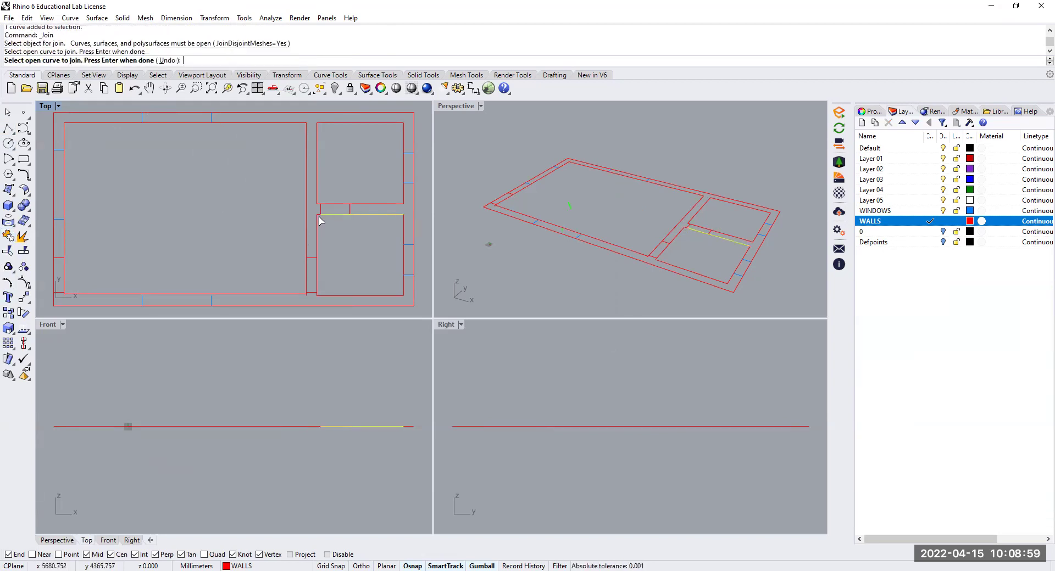
click(321, 217)
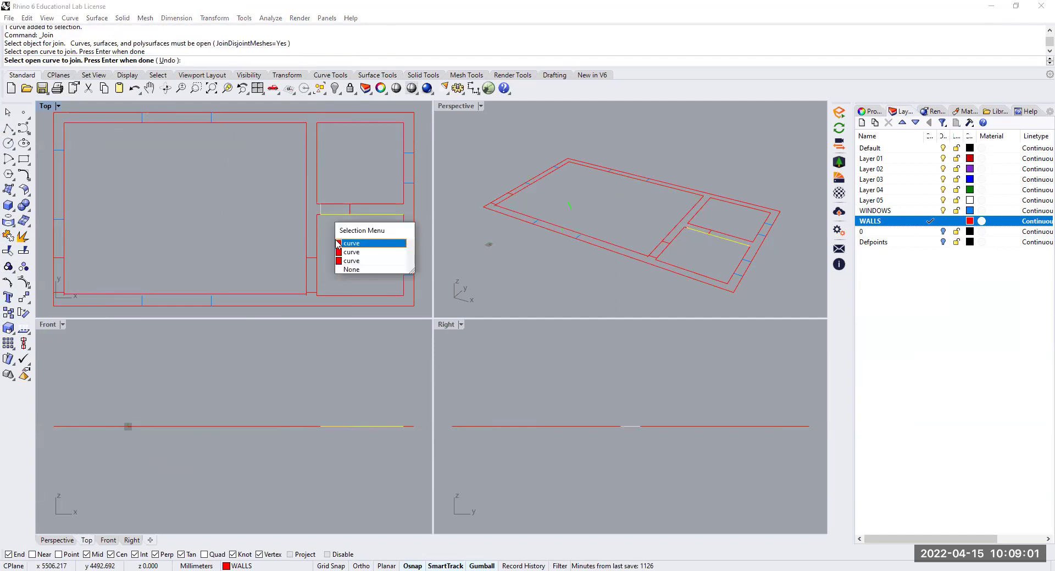
click(352, 248)
click(317, 237)
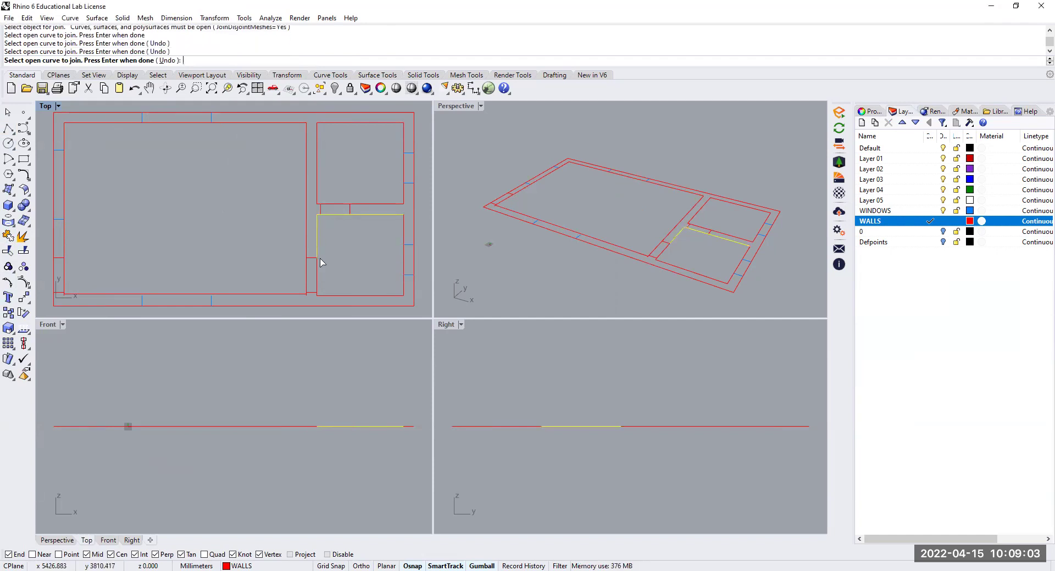
click(317, 283)
scroll(321, 297, up, 10)
click(353, 300)
scroll(351, 300, down, 6)
scroll(397, 282, up, 2)
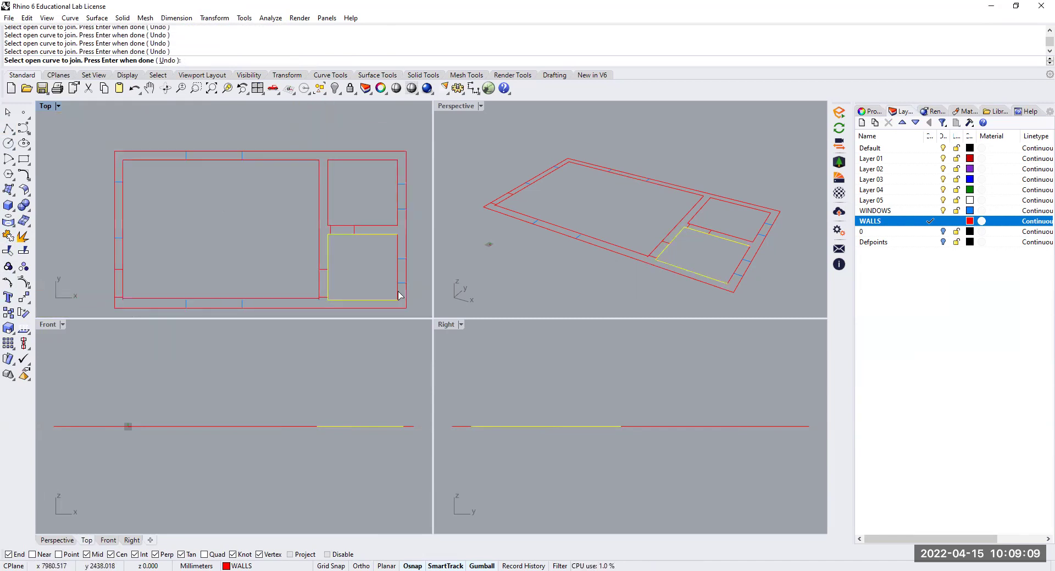
key(Return)
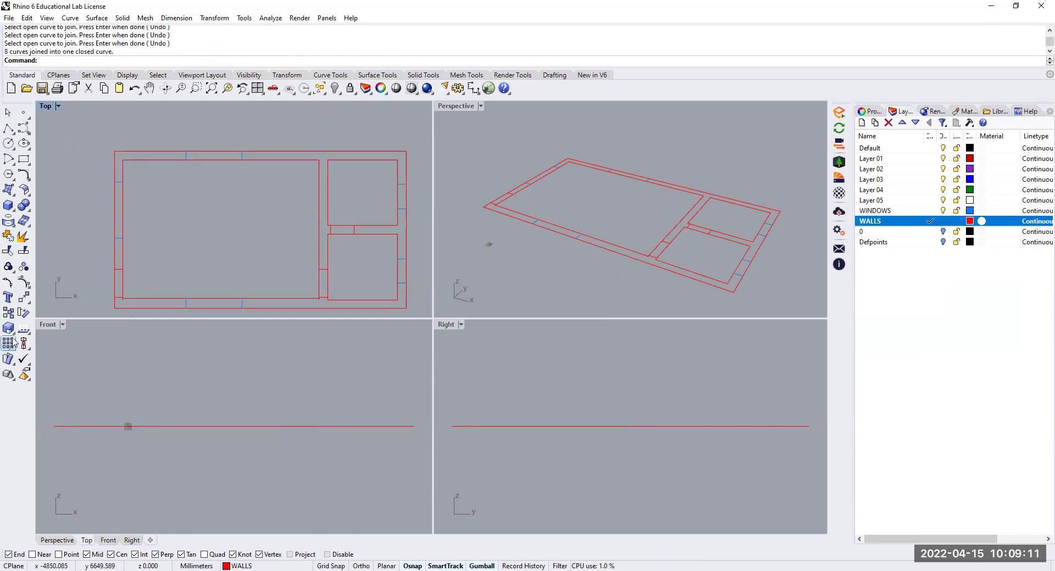
Step: Join the inner wall curves of the upper small room, including the short segment at its lower corner, into one closed curve
key(Return)
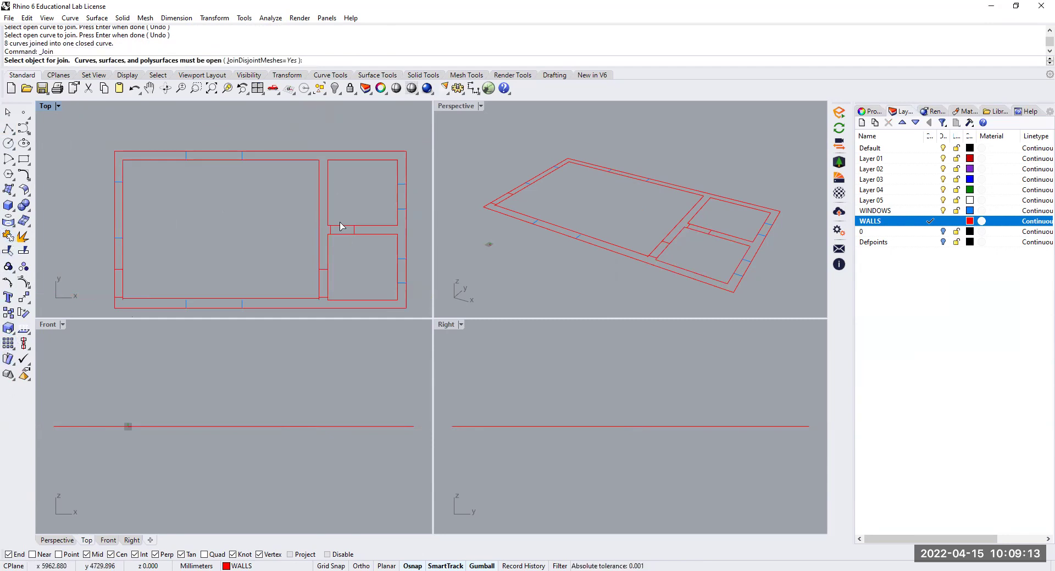
click(341, 230)
click(360, 227)
click(397, 221)
click(358, 161)
click(328, 179)
scroll(331, 225, up, 5)
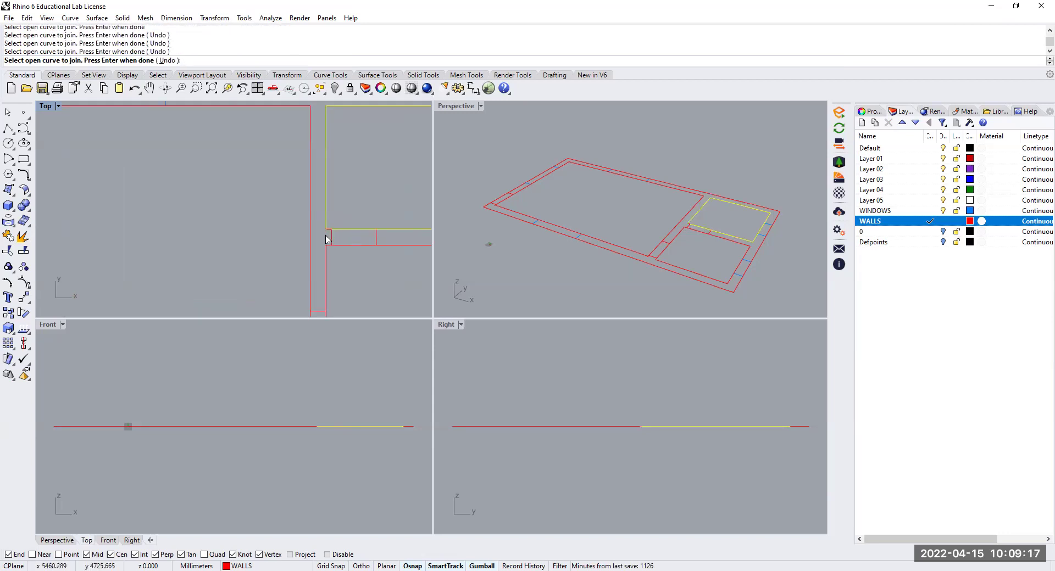
click(330, 230)
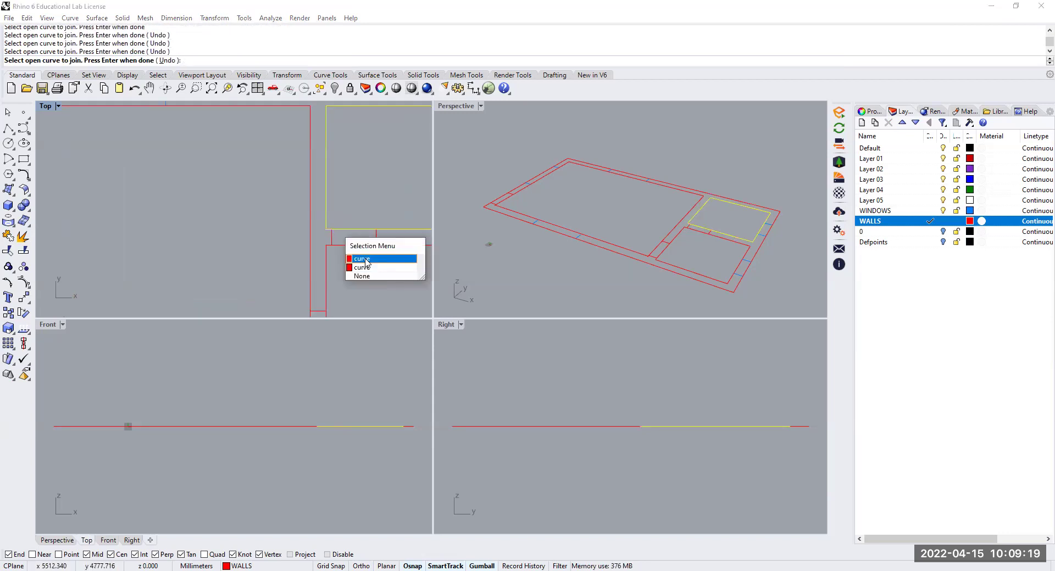
click(365, 259)
key(Return)
scroll(212, 214, down, 5)
scroll(266, 266, up, 3)
click(261, 264)
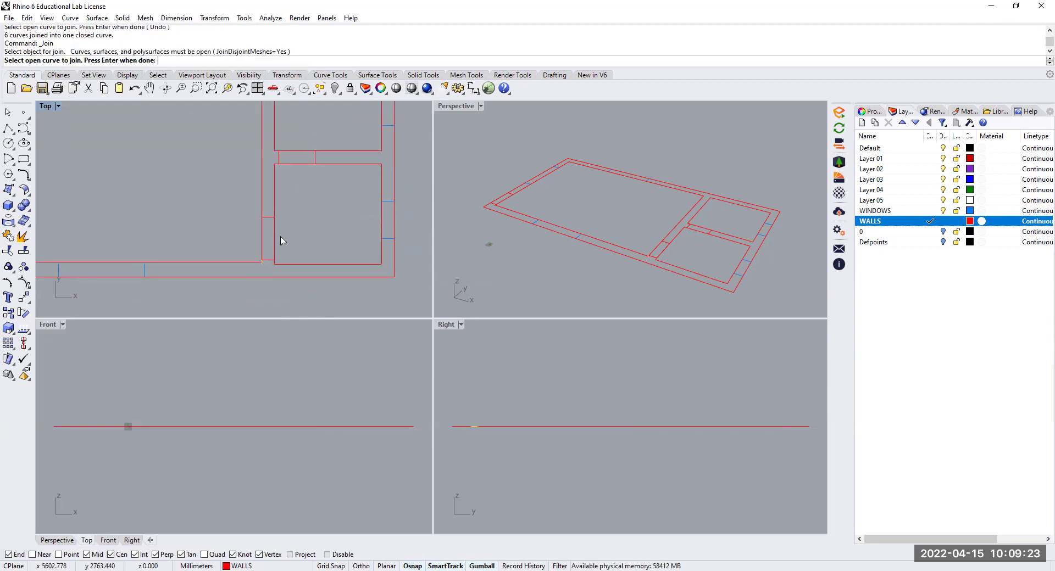
scroll(335, 277, up, 4)
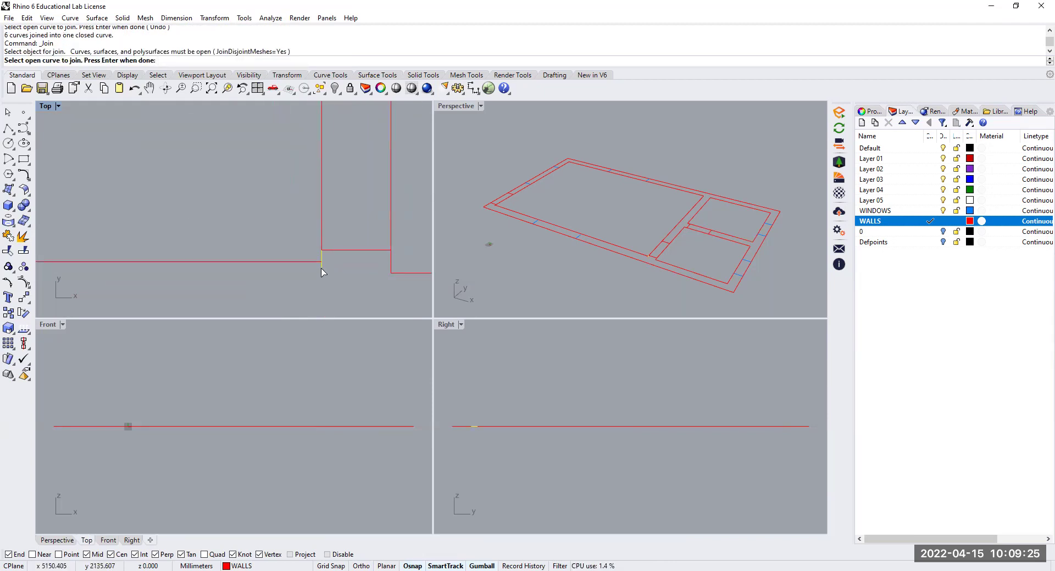
key(Escape)
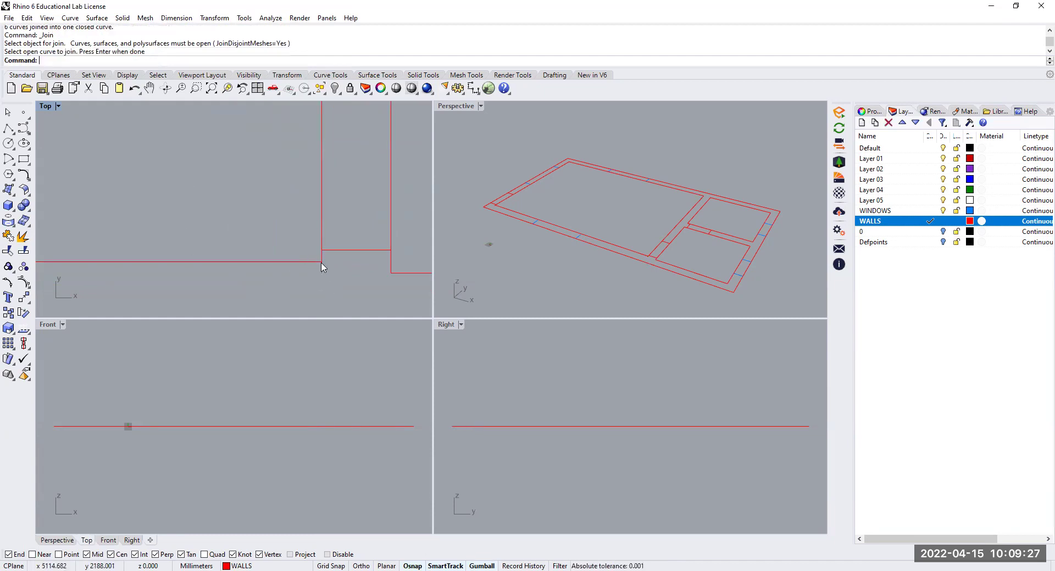
Step: Check the curves at the large room's corner beside the lower small room by selecting them, and deselect them
click(322, 275)
drag(322, 274, 322, 263)
click(321, 264)
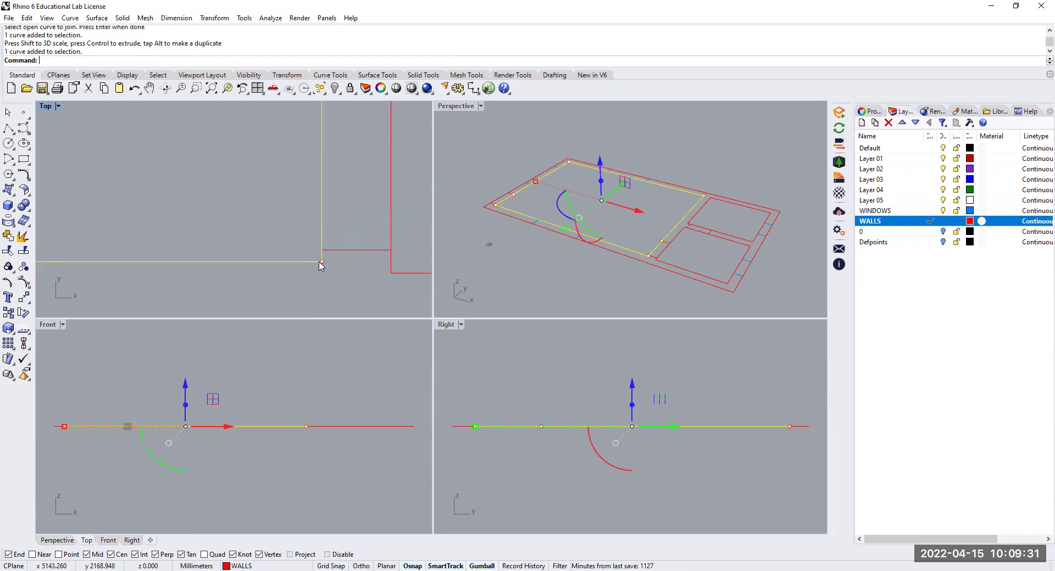
click(322, 261)
scroll(308, 285, down, 6)
scroll(294, 219, down, 2)
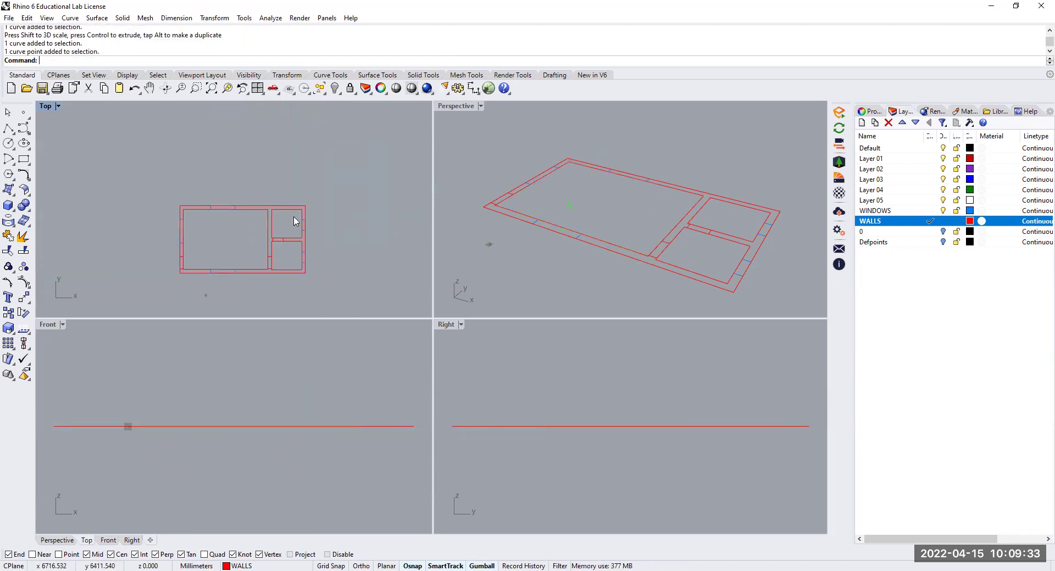
scroll(198, 302, up, 4)
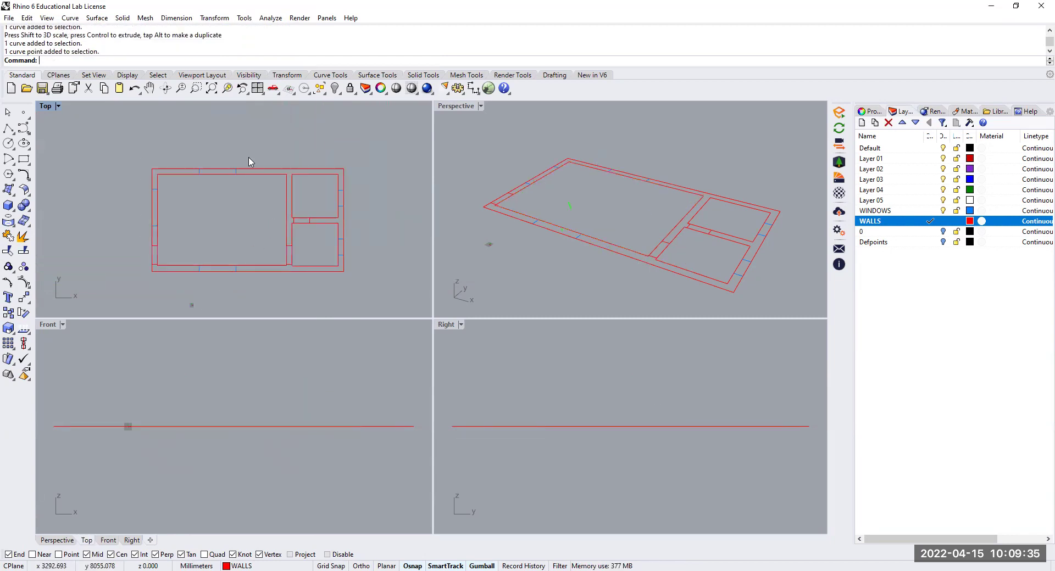